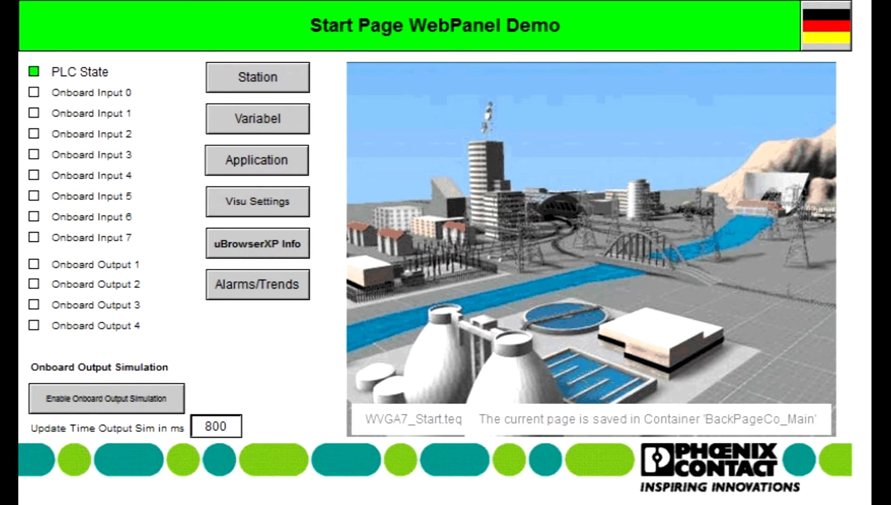
Go from the Alarms/Trends page to the online alarm history, then to the live trend charts.
{"action": "left_click", "coordinate": [260, 286]}
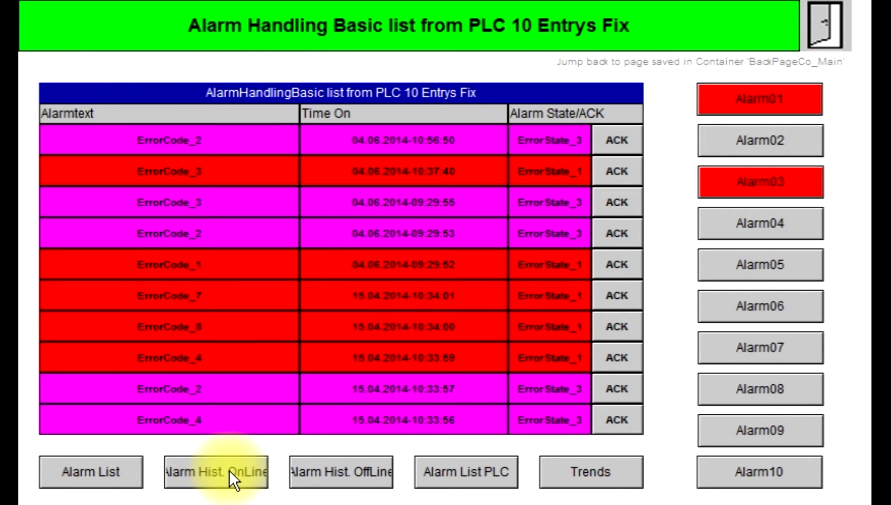
{"action": "left_click", "coordinate": [229, 471]}
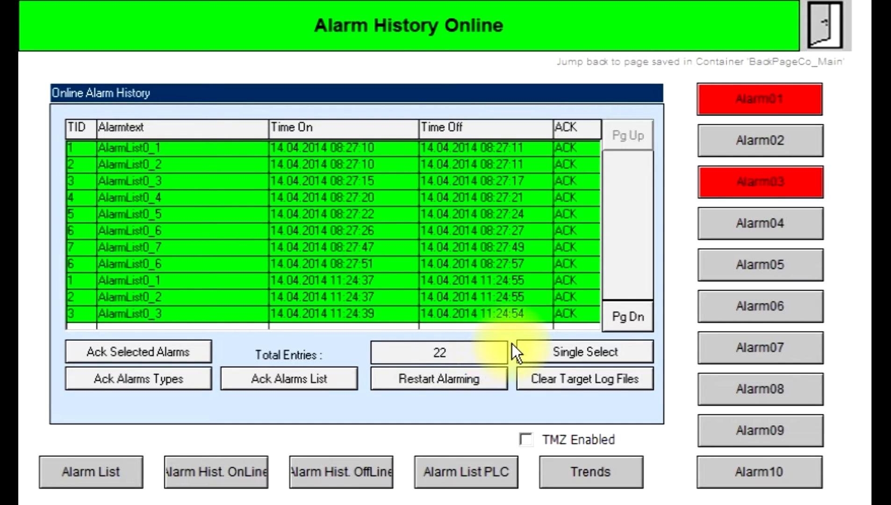
{"action": "left_click", "coordinate": [572, 472]}
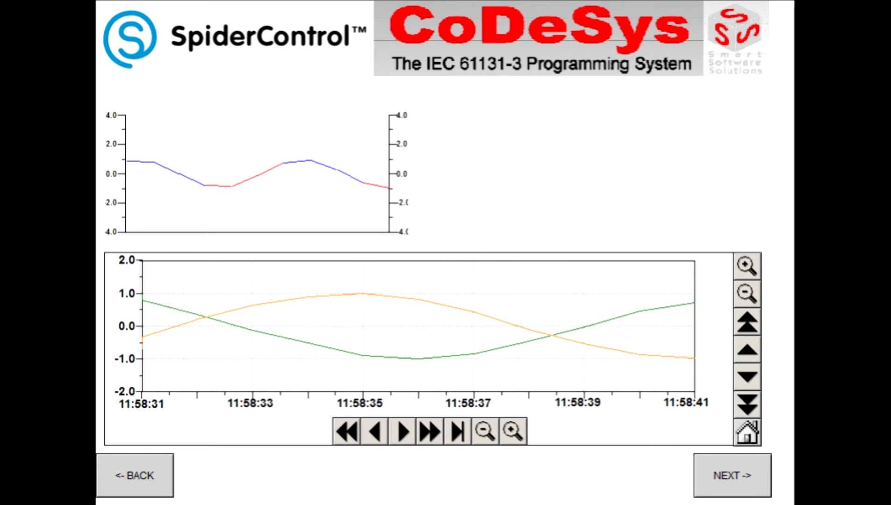
Page forward through the numpad, gauge and data-table demo pages.
{"action": "left_click", "coordinate": [741, 466]}
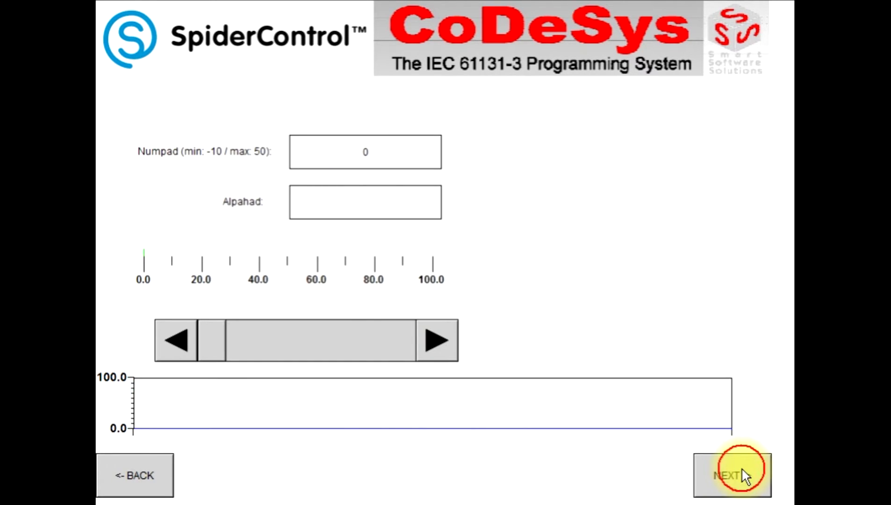
{"action": "left_click", "coordinate": [741, 468]}
{"action": "left_click", "coordinate": [741, 468]}
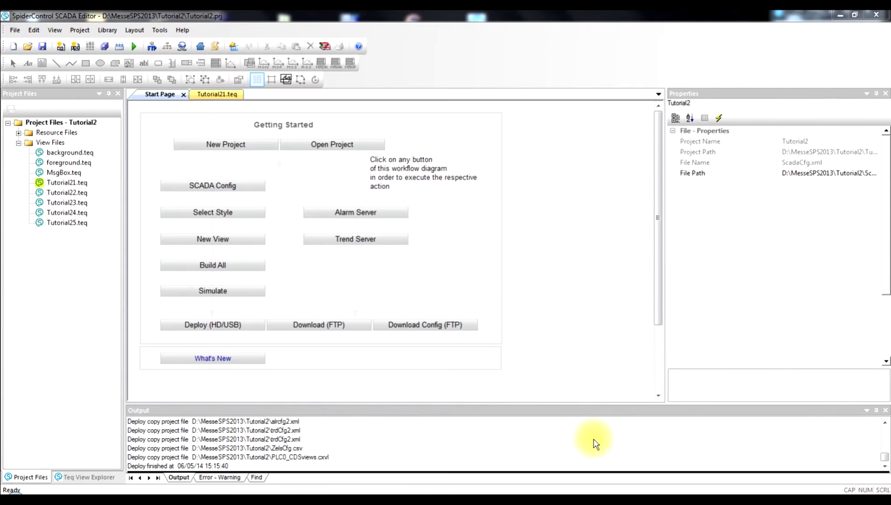
{"action": "left_click", "coordinate": [243, 189]}
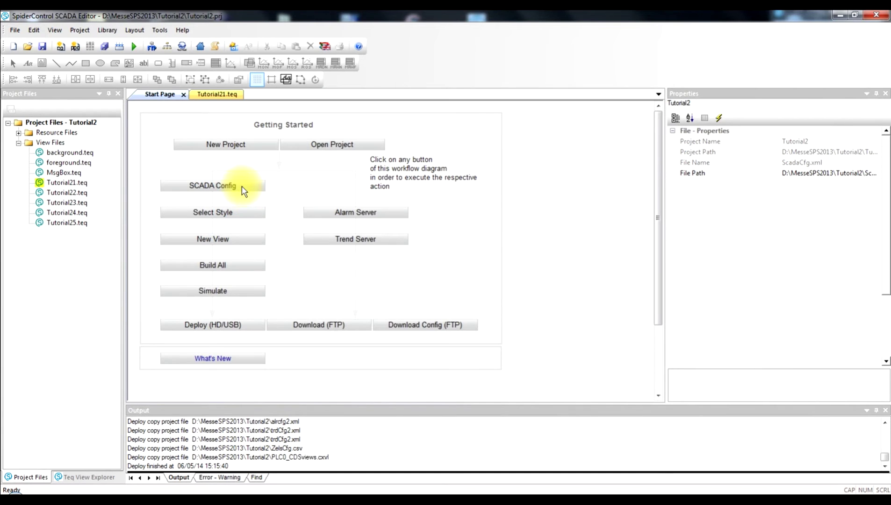
{"action": "left_click", "coordinate": [225, 222]}
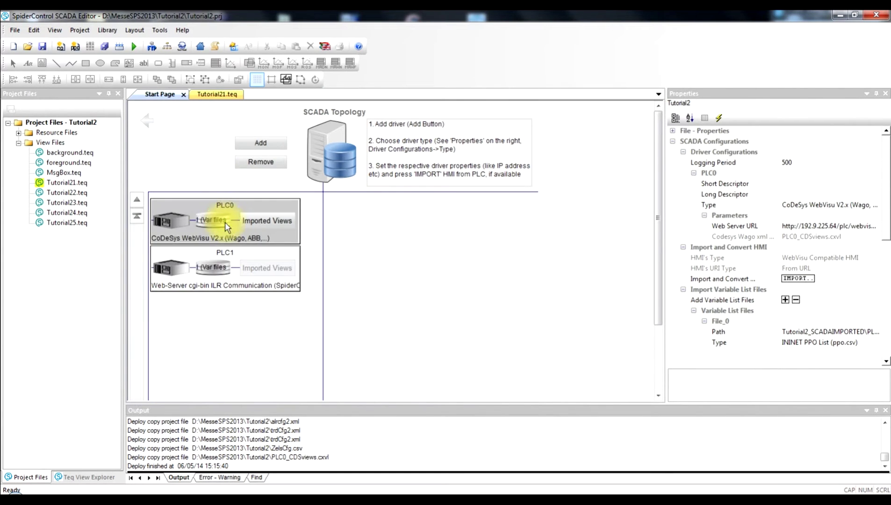
{"action": "left_click", "coordinate": [214, 285]}
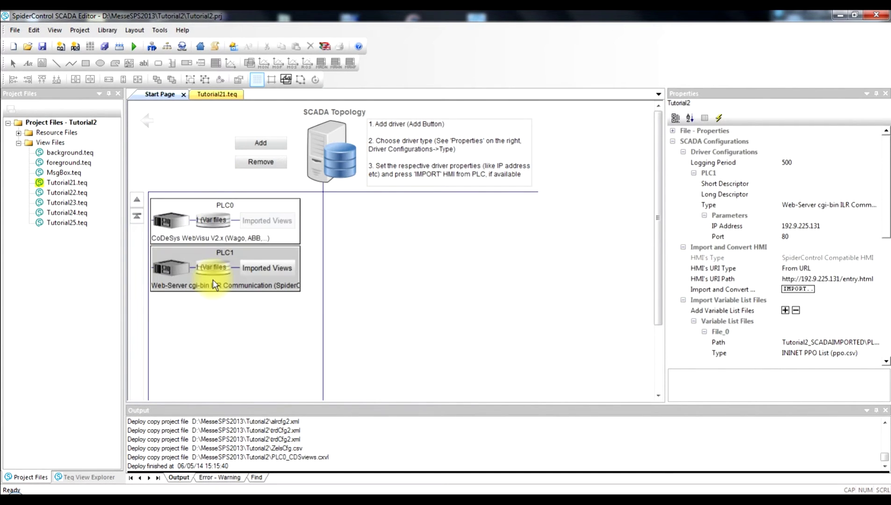
{"action": "left_click", "coordinate": [217, 220]}
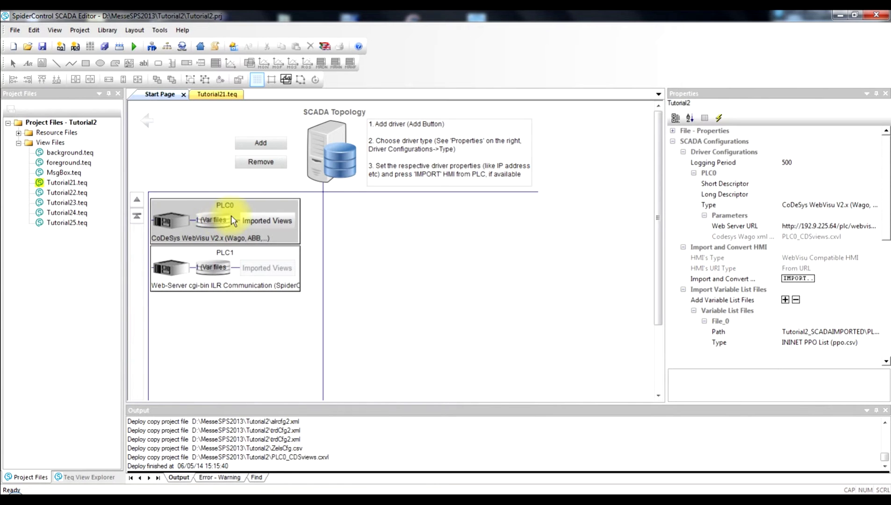
{"action": "left_click", "coordinate": [250, 219]}
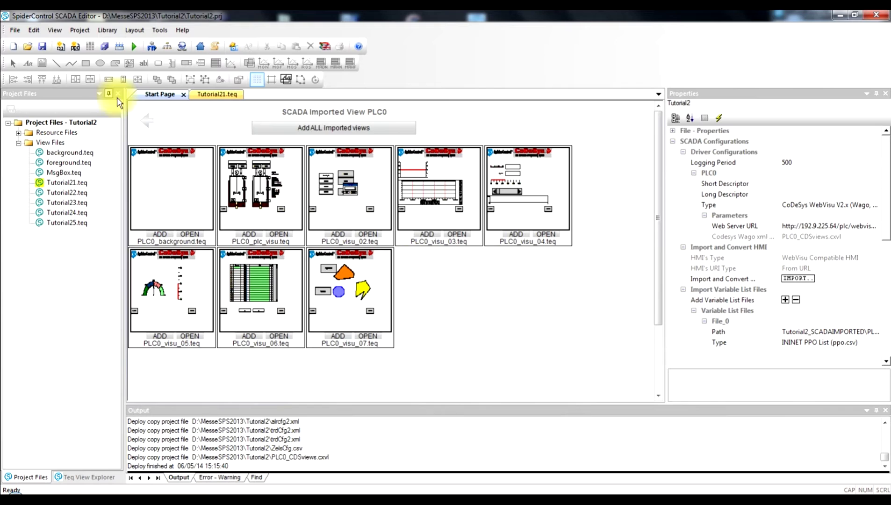
{"action": "left_click", "coordinate": [149, 122]}
{"action": "left_click", "coordinate": [187, 265]}
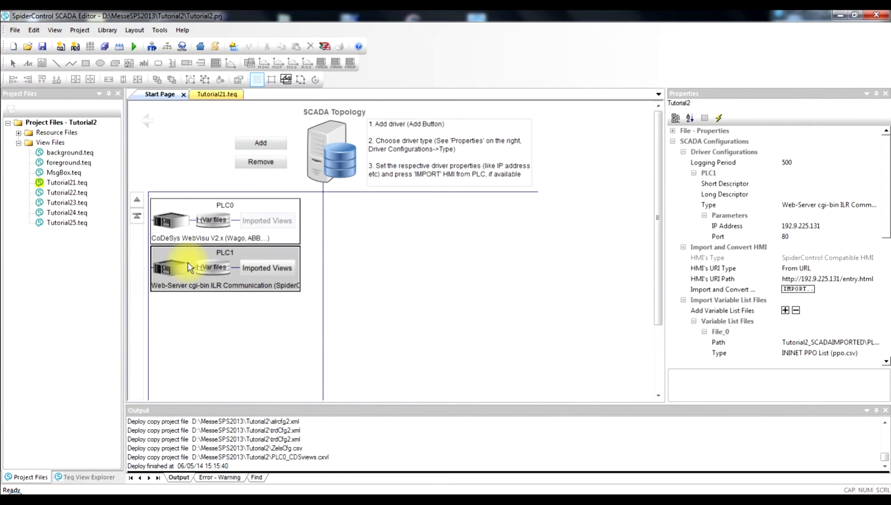
{"action": "left_click", "coordinate": [272, 271]}
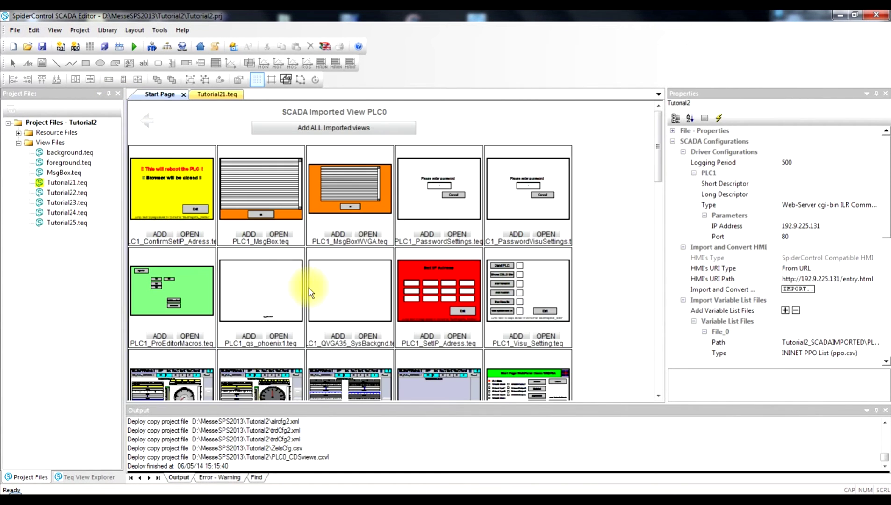
{"action": "mouse_move", "coordinate": [660, 171]}
{"action": "left_mouse_down"}
{"action": "mouse_move", "coordinate": [636, 315]}
{"action": "mouse_move", "coordinate": [642, 375]}
{"action": "mouse_move", "coordinate": [655, 170]}
{"action": "left_mouse_up"}
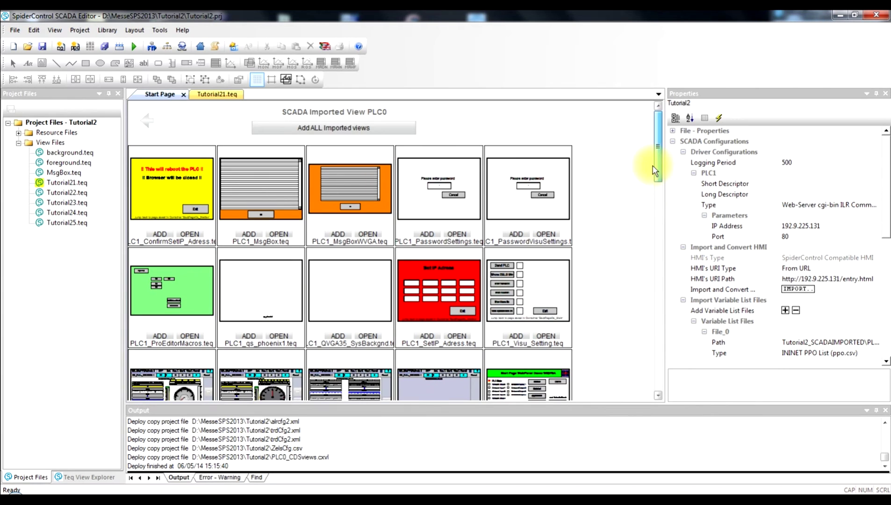
{"action": "left_click", "coordinate": [147, 121]}
{"action": "left_click", "coordinate": [219, 217]}
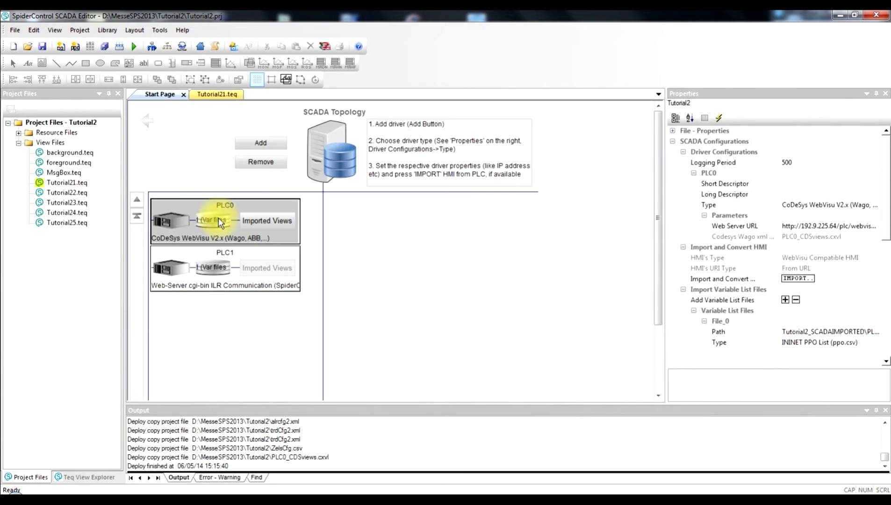
{"action": "left_click", "coordinate": [201, 277]}
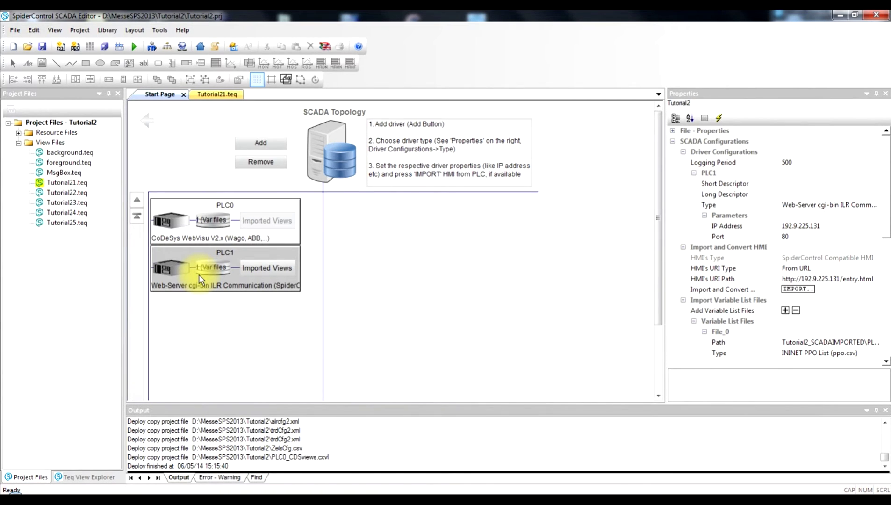
{"action": "left_click", "coordinate": [146, 123]}
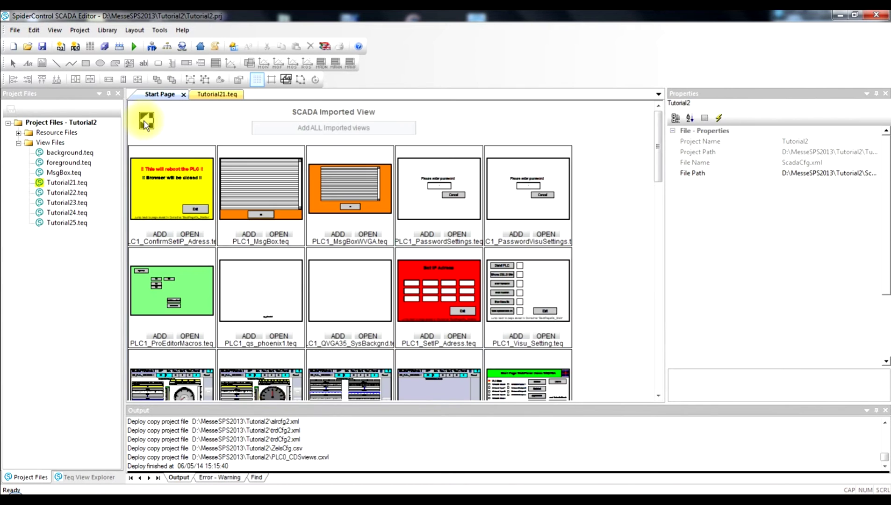
{"action": "left_click", "coordinate": [148, 123]}
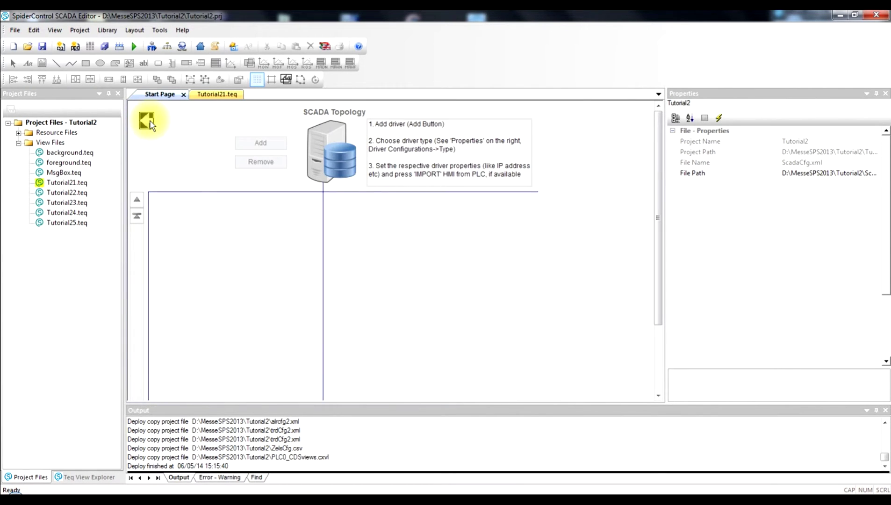
{"action": "left_click", "coordinate": [148, 123]}
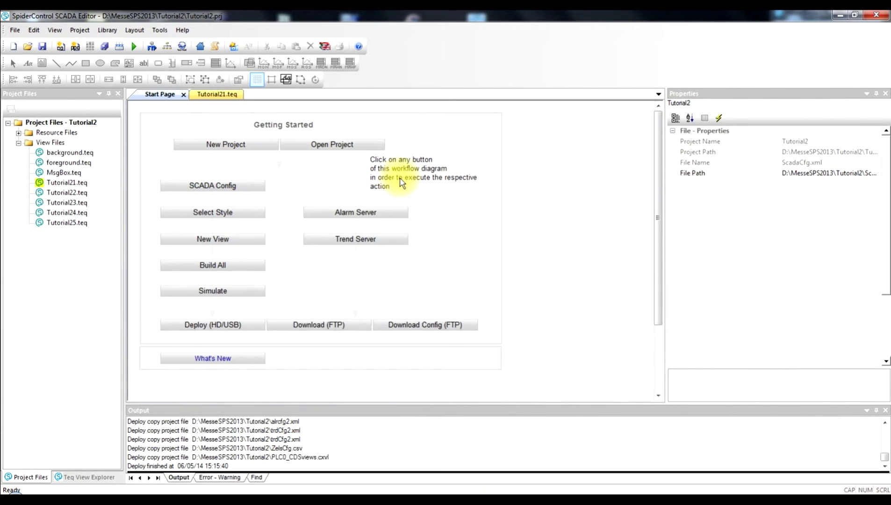
Open Server alarming configurations, try variable PLC0:b1 in the alarm definition, then cancel it.
{"action": "left_click", "coordinate": [382, 216]}
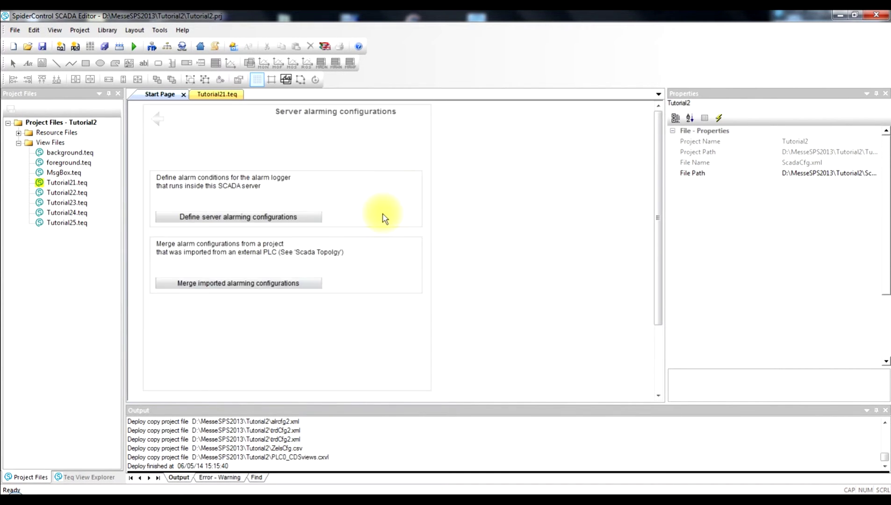
{"action": "left_click", "coordinate": [308, 218]}
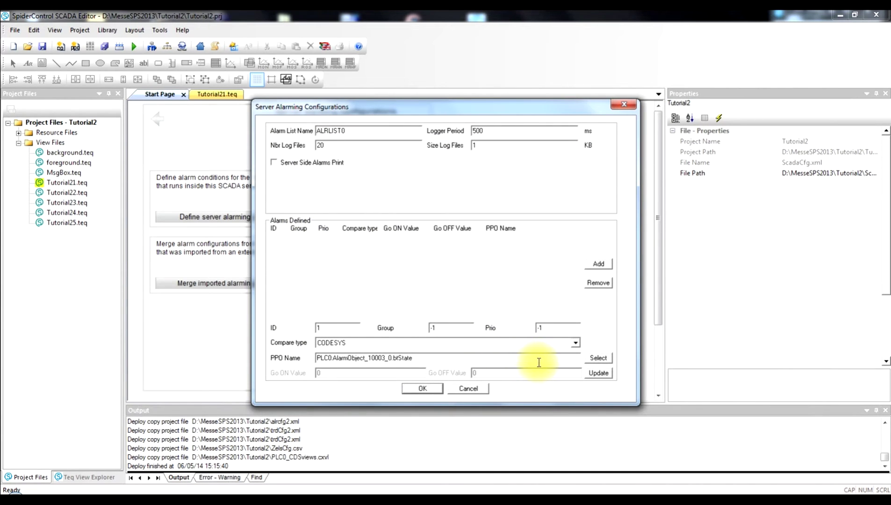
{"action": "left_click", "coordinate": [596, 358]}
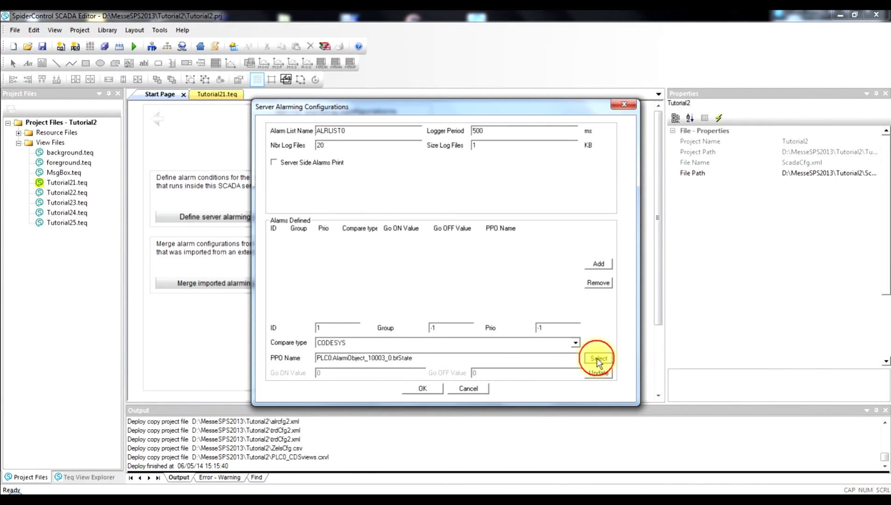
{"action": "left_click", "coordinate": [280, 152]}
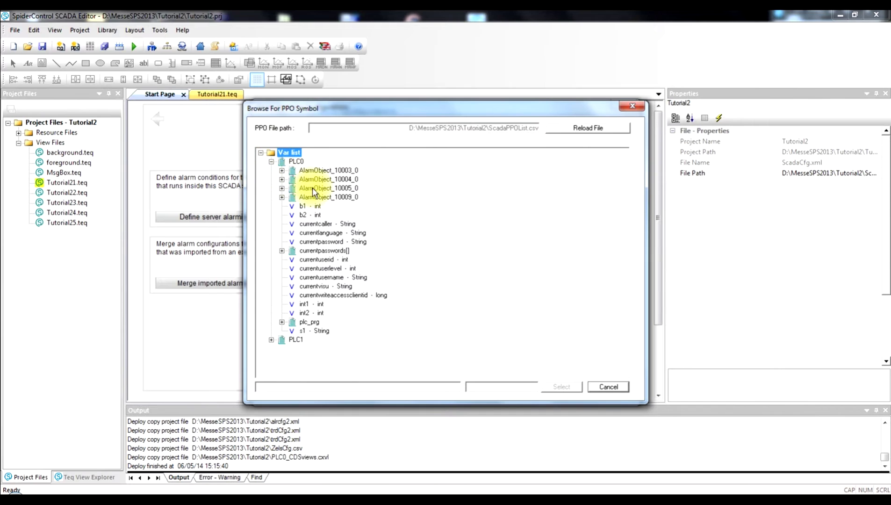
{"action": "left_click", "coordinate": [309, 205]}
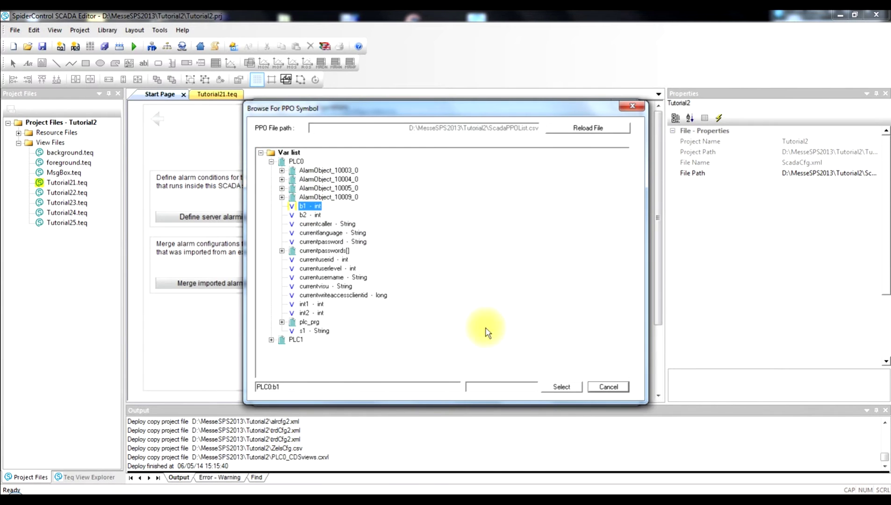
{"action": "left_click", "coordinate": [566, 387]}
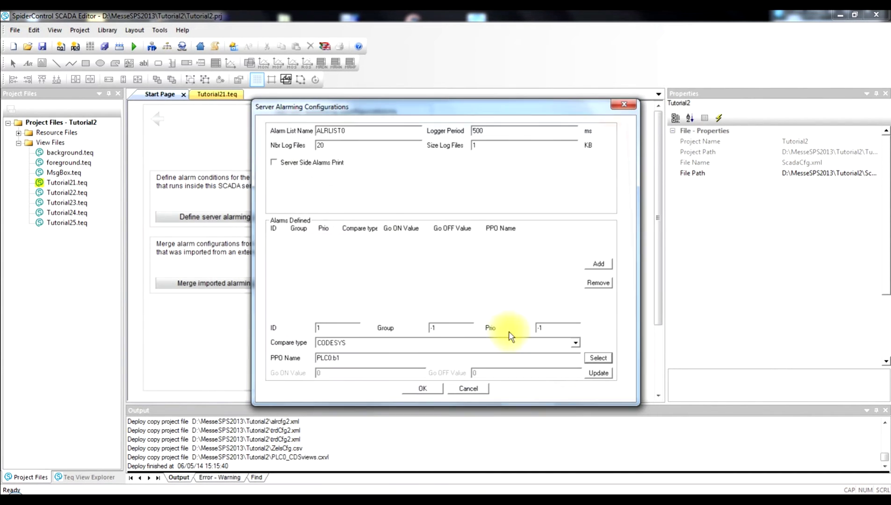
{"action": "left_click", "coordinate": [467, 389]}
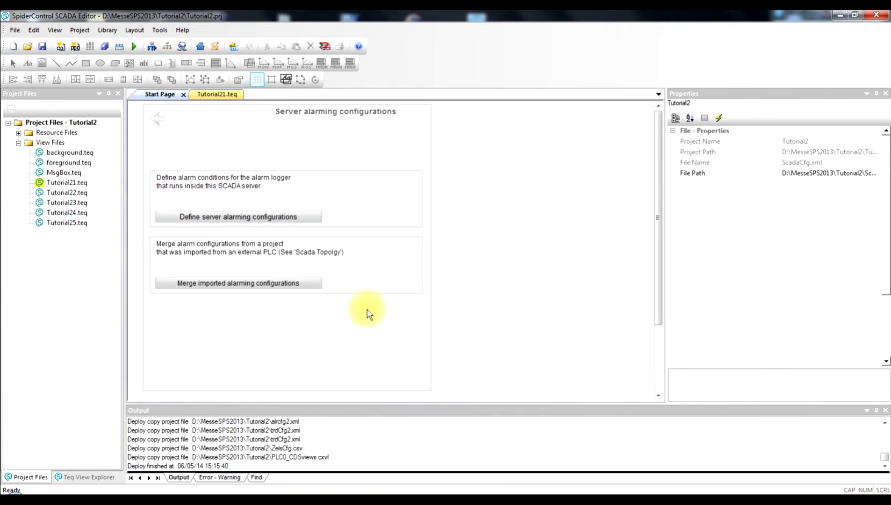
On the merge page, keep alarm ID offsets 0 for PLC0 and 100 for PLC1.
{"action": "left_click", "coordinate": [283, 285]}
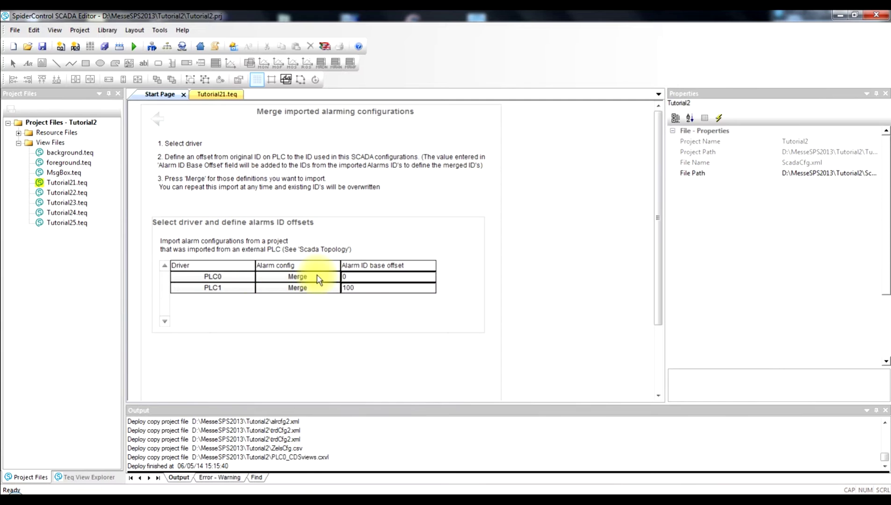
{"action": "left_click", "coordinate": [352, 277]}
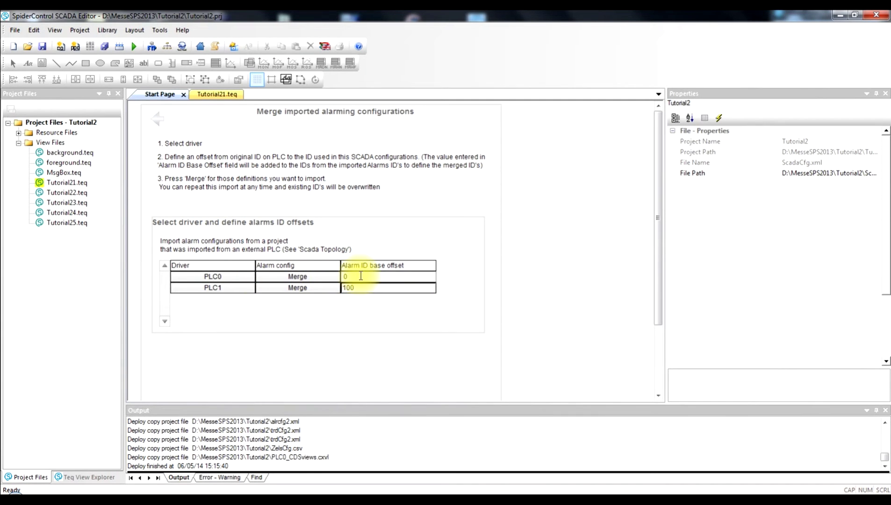
{"action": "left_click", "coordinate": [369, 287]}
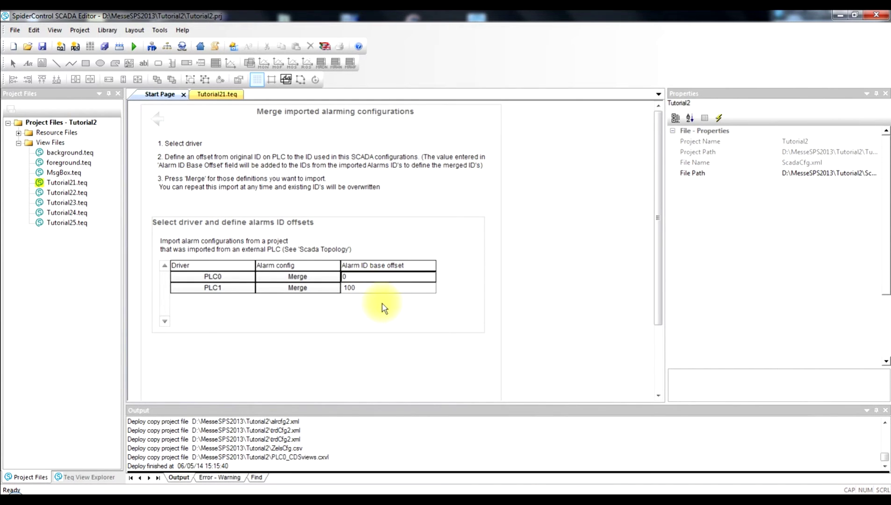
{"action": "key", "text": "Return"}
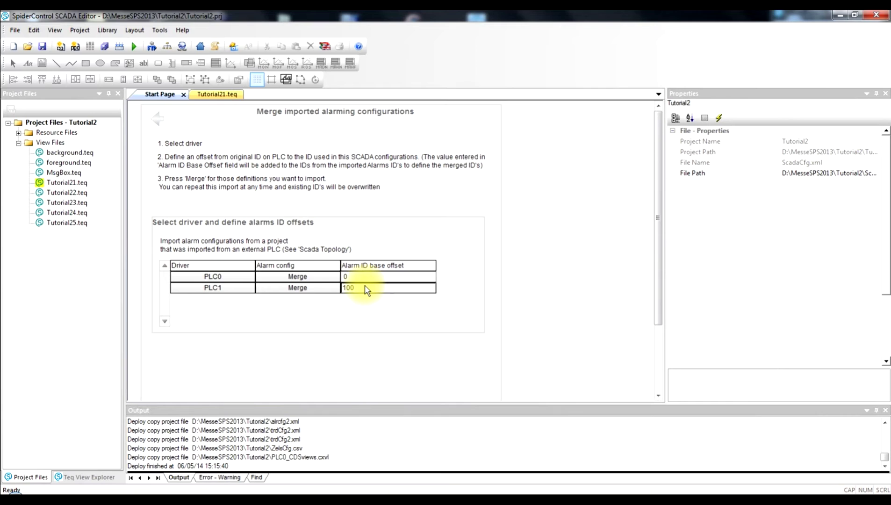
{"action": "left_click", "coordinate": [322, 301]}
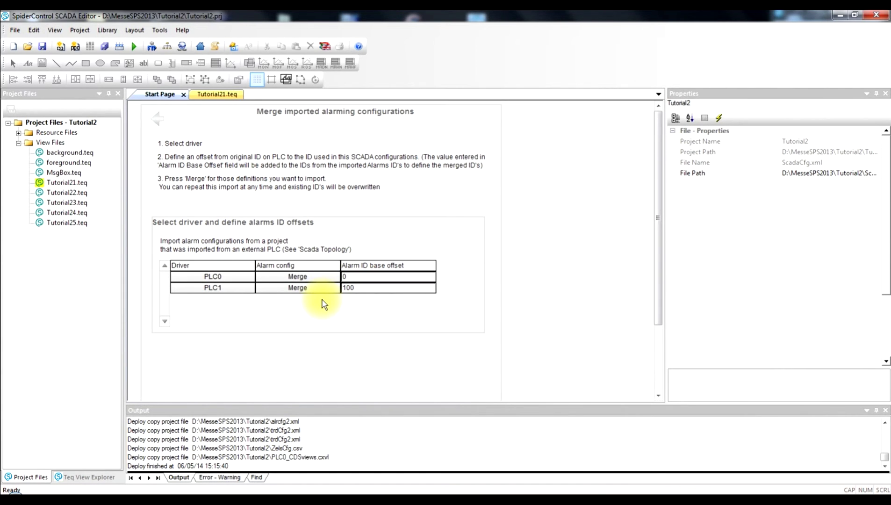
Merge the PLC0 and PLC1 alarm configurations and return to server alarming.
{"action": "left_click", "coordinate": [308, 276]}
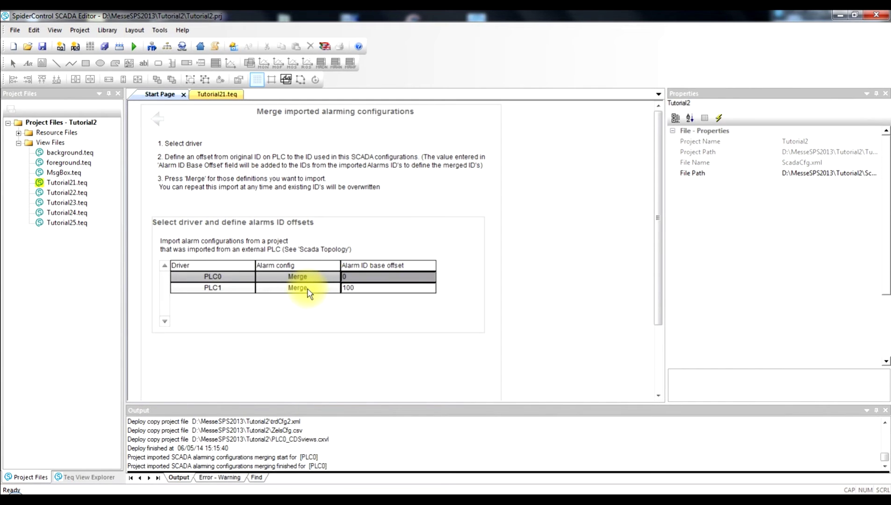
{"action": "left_click", "coordinate": [308, 287]}
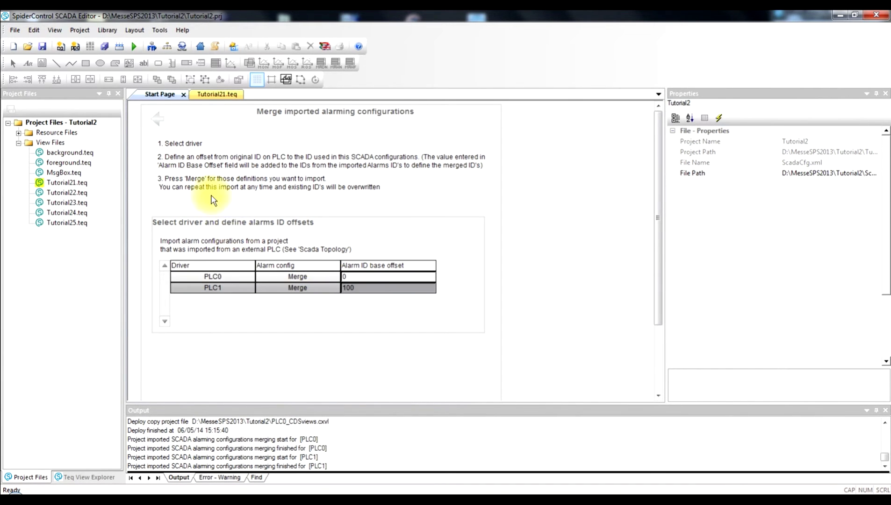
{"action": "left_click", "coordinate": [158, 120]}
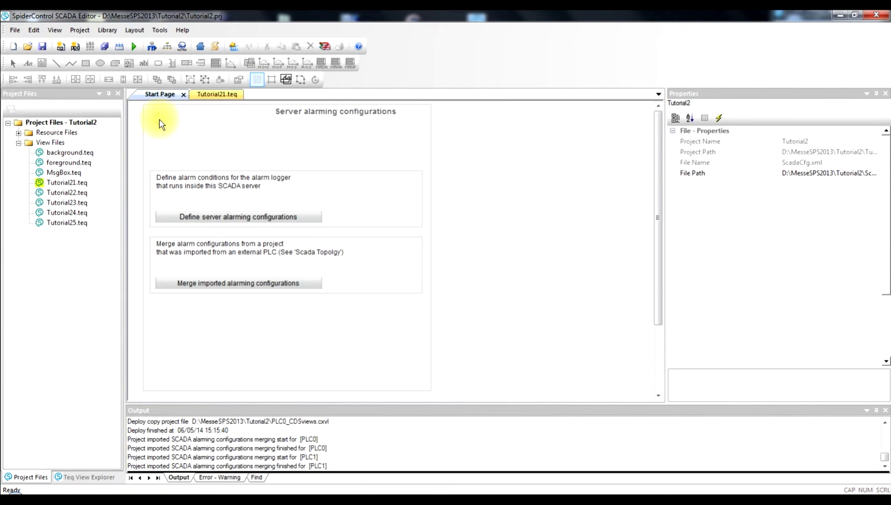
Review merged alarms (PLC0 IDs 1–4, PLC1 IDs 101–106) in the server alarm list and accept it.
{"action": "left_click", "coordinate": [251, 217]}
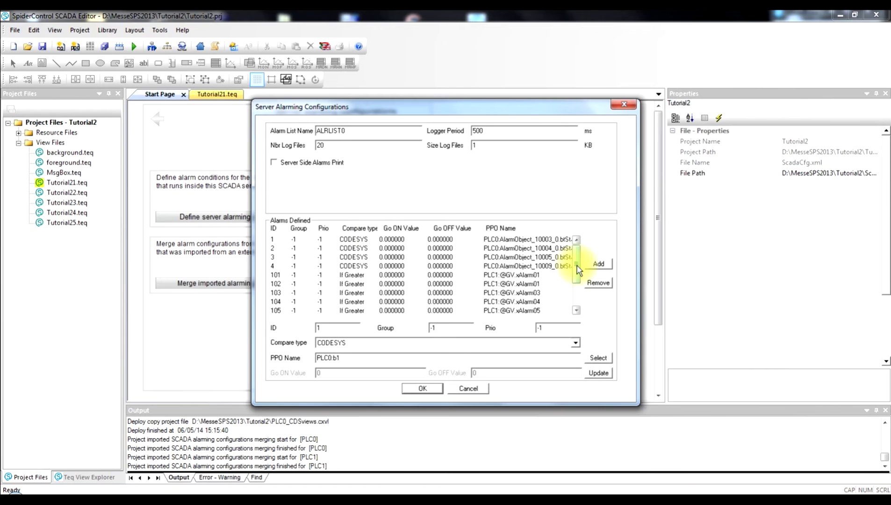
{"action": "mouse_move", "coordinate": [577, 269]}
{"action": "left_mouse_down"}
{"action": "mouse_move", "coordinate": [575, 301]}
{"action": "mouse_move", "coordinate": [576, 252]}
{"action": "left_mouse_up"}
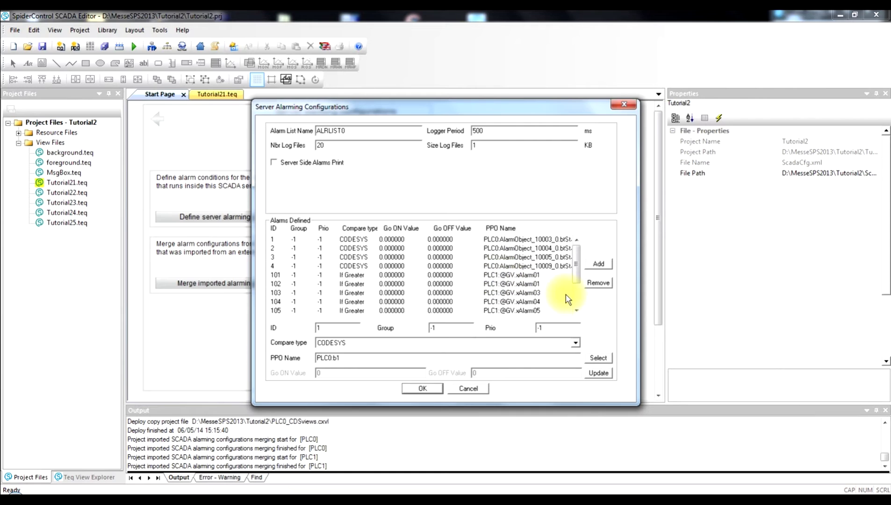
{"action": "left_click", "coordinate": [422, 390]}
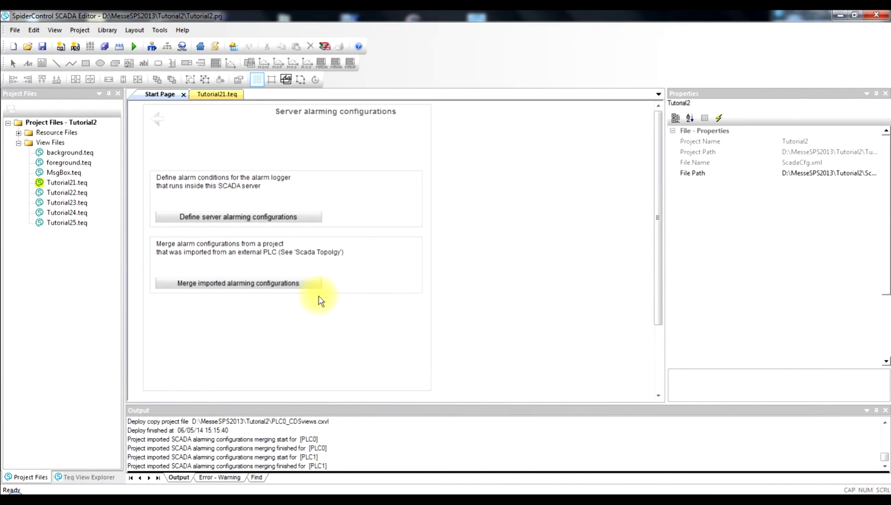
{"action": "left_click", "coordinate": [157, 118]}
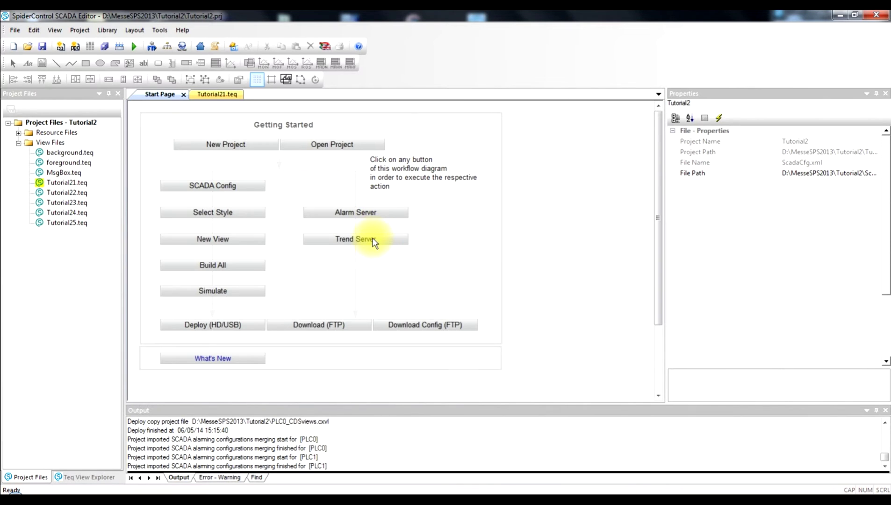
{"action": "left_click", "coordinate": [373, 238]}
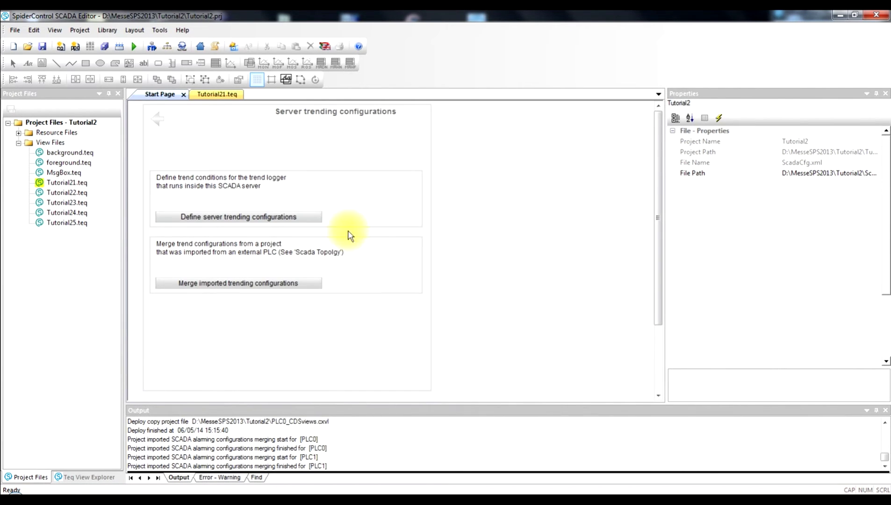
{"action": "left_click", "coordinate": [307, 217]}
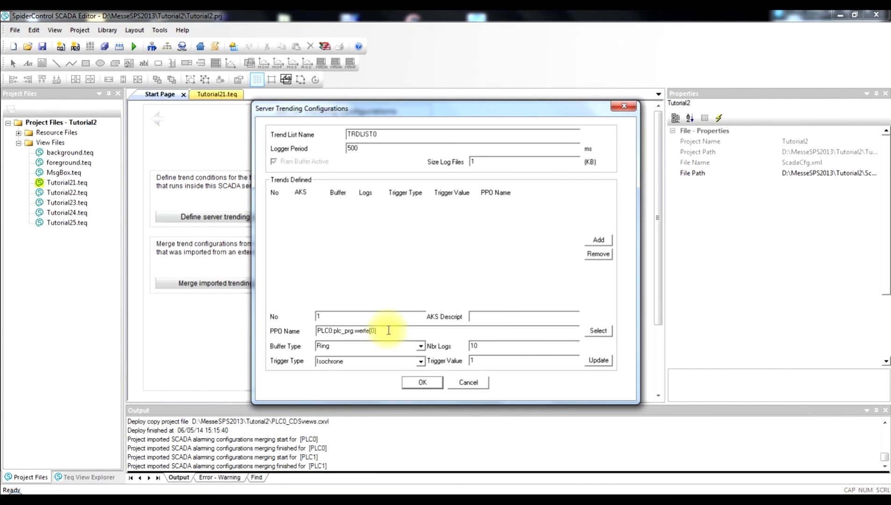
Keep Ring buffer type and Isochrone trigger type and accept the trend logger settings.
{"action": "left_click", "coordinate": [422, 347]}
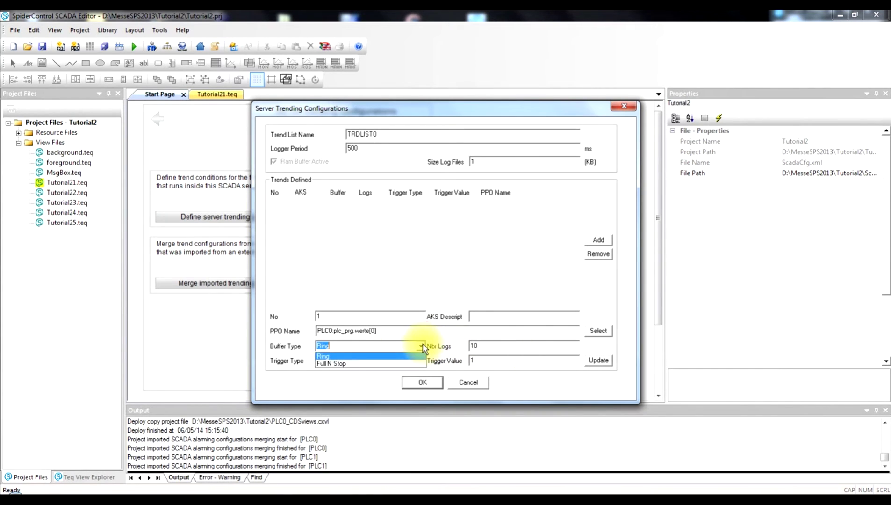
{"action": "left_click", "coordinate": [422, 347]}
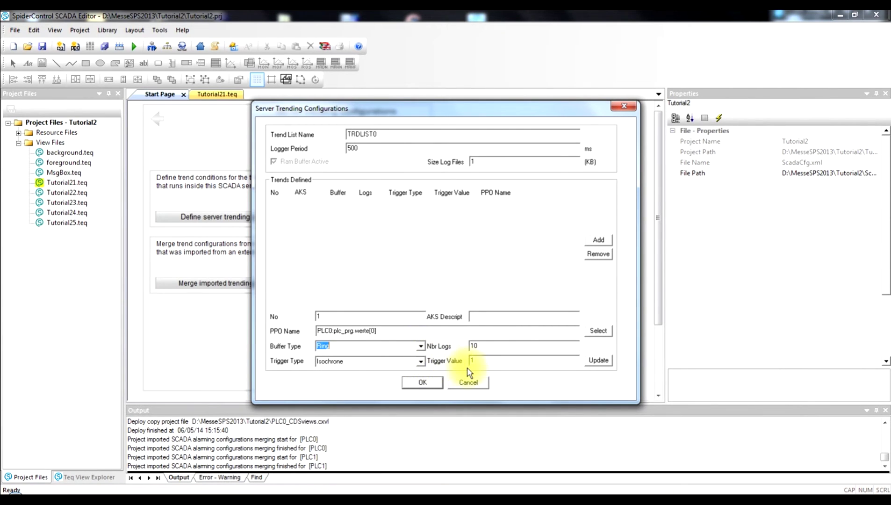
{"action": "left_click", "coordinate": [420, 362]}
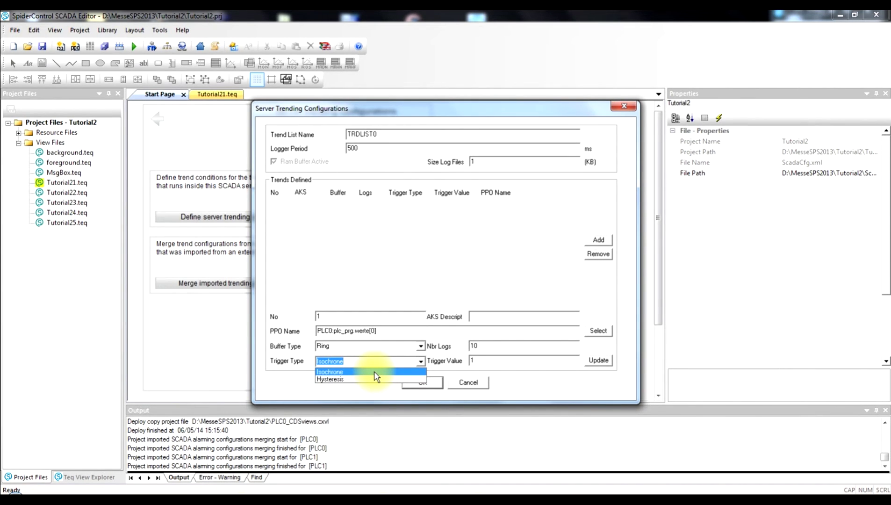
{"action": "left_click", "coordinate": [374, 372]}
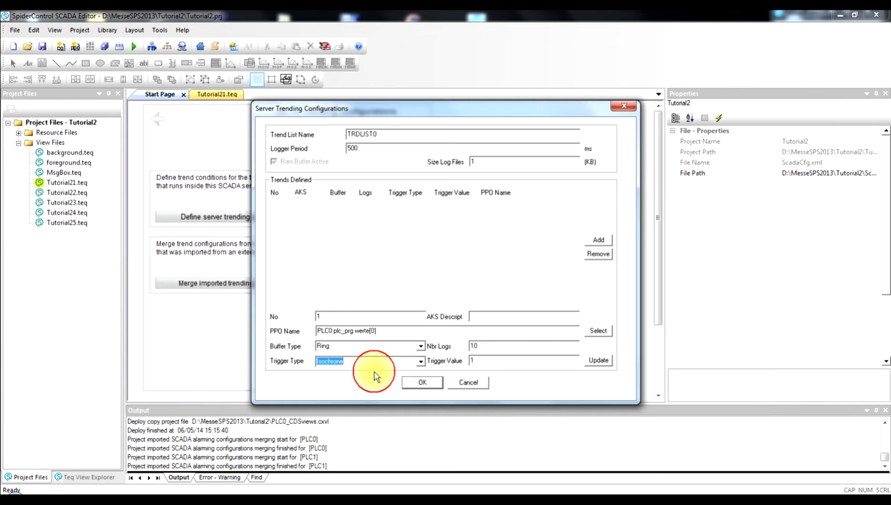
{"action": "left_click", "coordinate": [423, 383]}
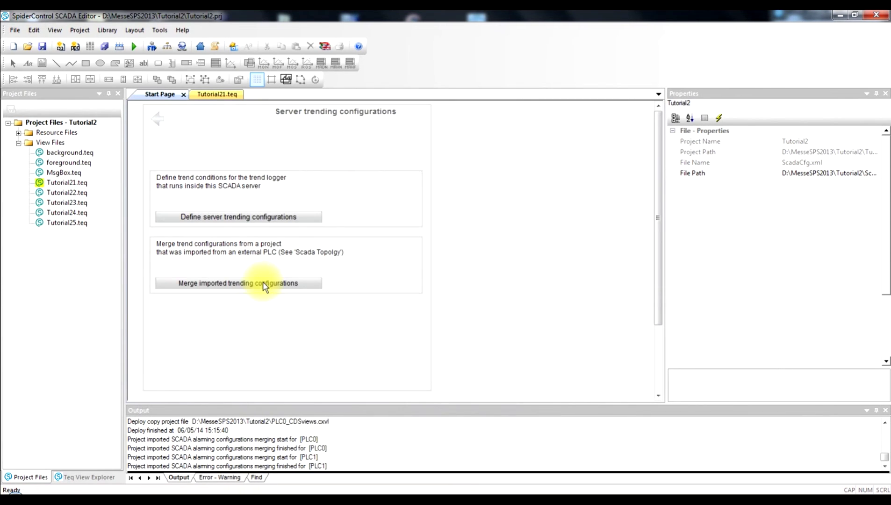
{"action": "left_click", "coordinate": [265, 285]}
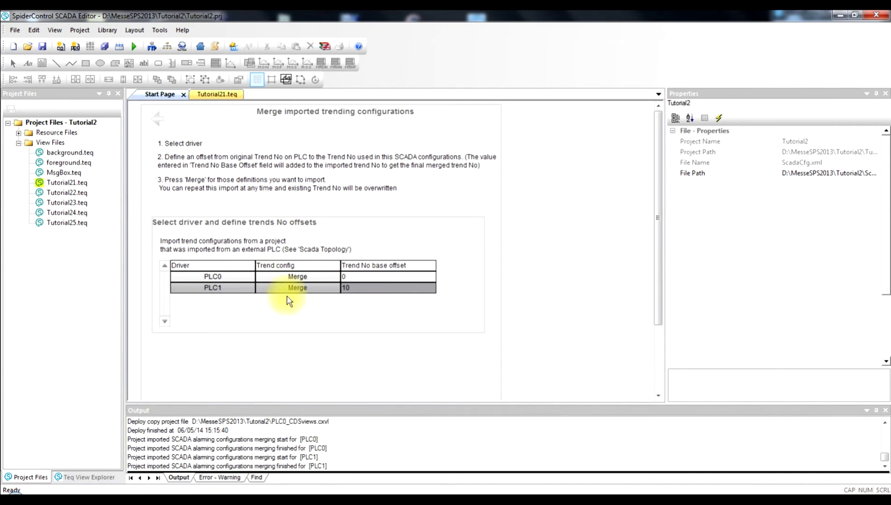
Merge PLC0 trends (offset 0) and PLC1 trends (offset 10), then open the server trend list.
{"action": "left_click", "coordinate": [297, 275]}
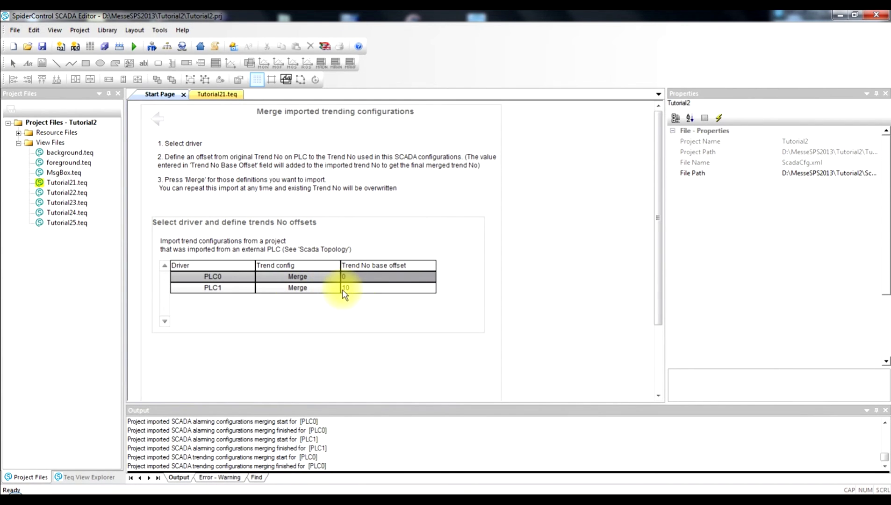
{"action": "left_click", "coordinate": [314, 288]}
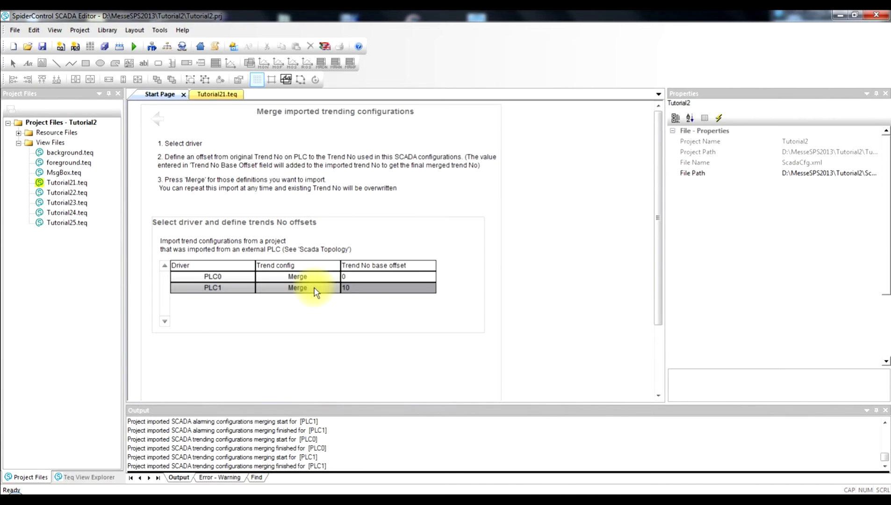
{"action": "left_click", "coordinate": [155, 117]}
{"action": "left_click", "coordinate": [242, 218]}
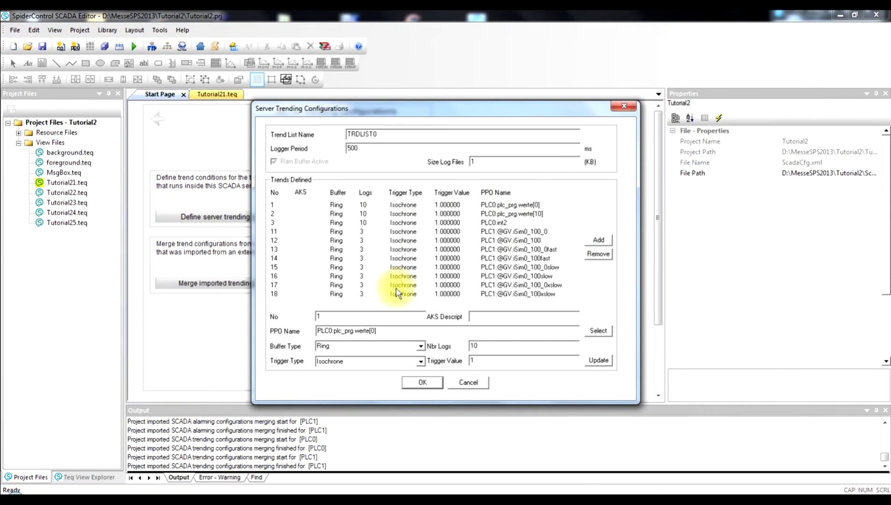
Close the trend list and open Tutorial21.teq from the Project Files tree.
{"action": "left_click", "coordinate": [420, 382]}
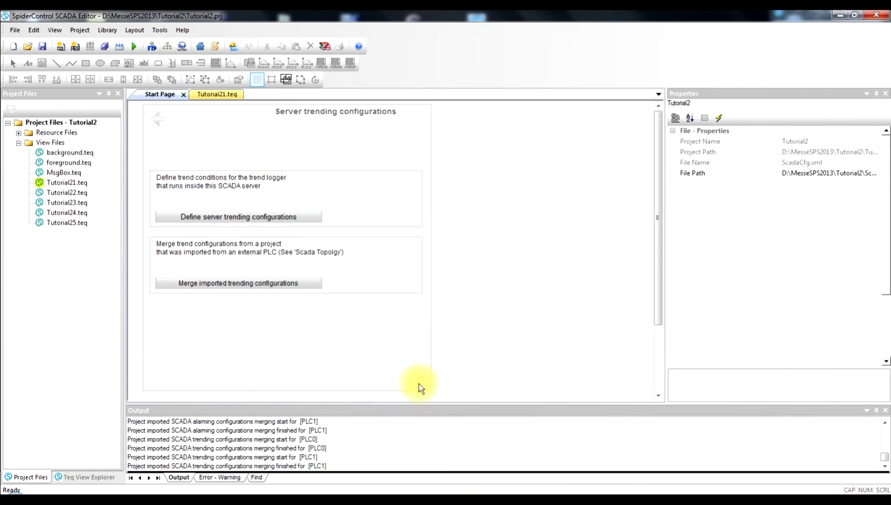
{"action": "double_click", "coordinate": [53, 183]}
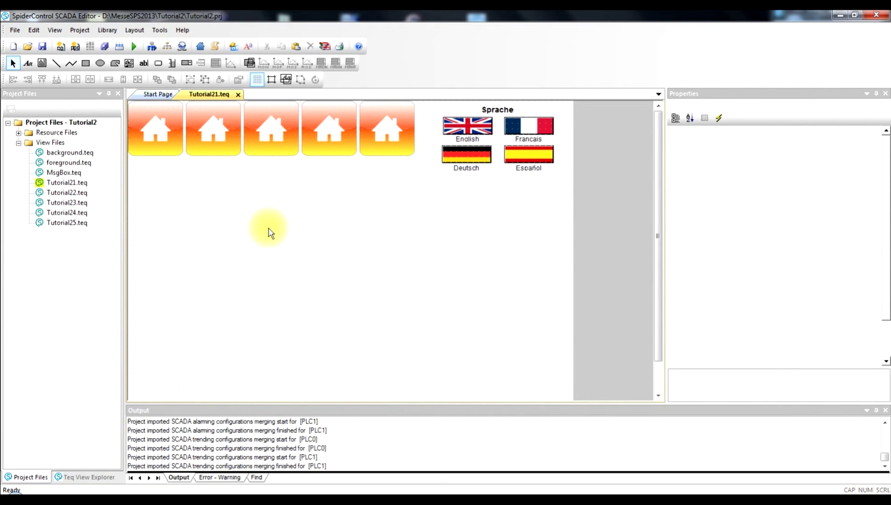
Insert MacroAlarmingHisOnline_6_10_00k.esm from the General > Alarming library into the Tutorial21 view.
{"action": "left_click", "coordinate": [108, 31]}
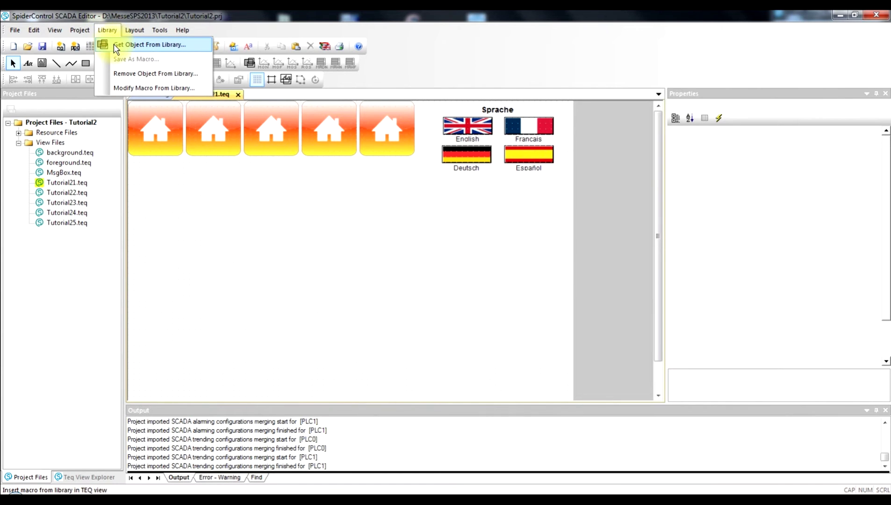
{"action": "left_click", "coordinate": [116, 46]}
{"action": "left_click", "coordinate": [372, 192]}
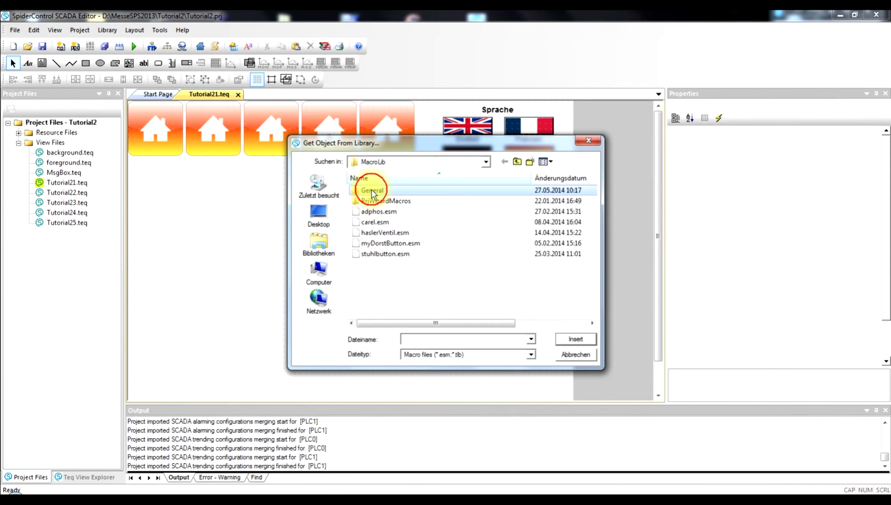
{"action": "double_click", "coordinate": [372, 192]}
{"action": "left_click", "coordinate": [380, 192]}
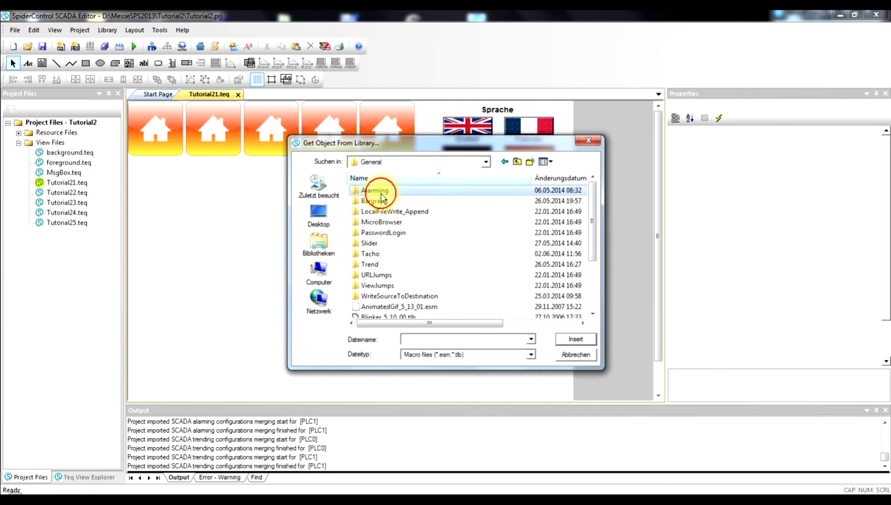
{"action": "double_click", "coordinate": [380, 192]}
{"action": "left_click", "coordinate": [406, 213]}
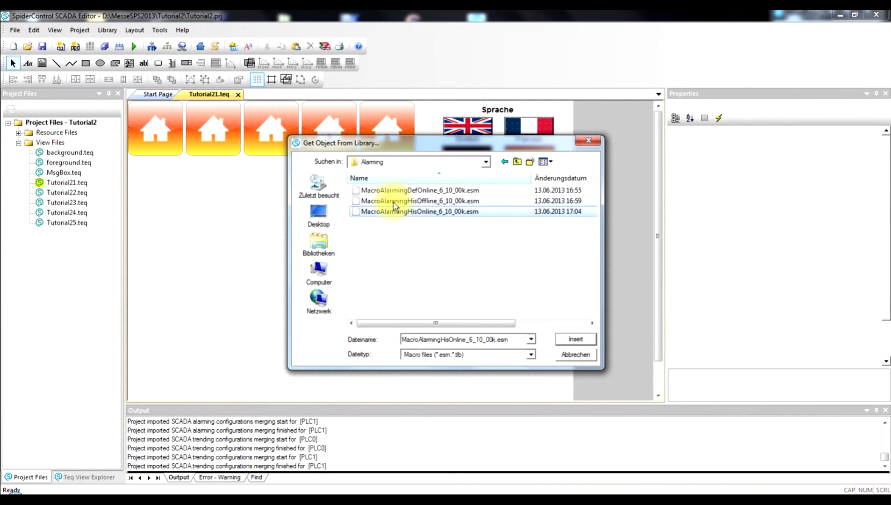
{"action": "left_click", "coordinate": [392, 210]}
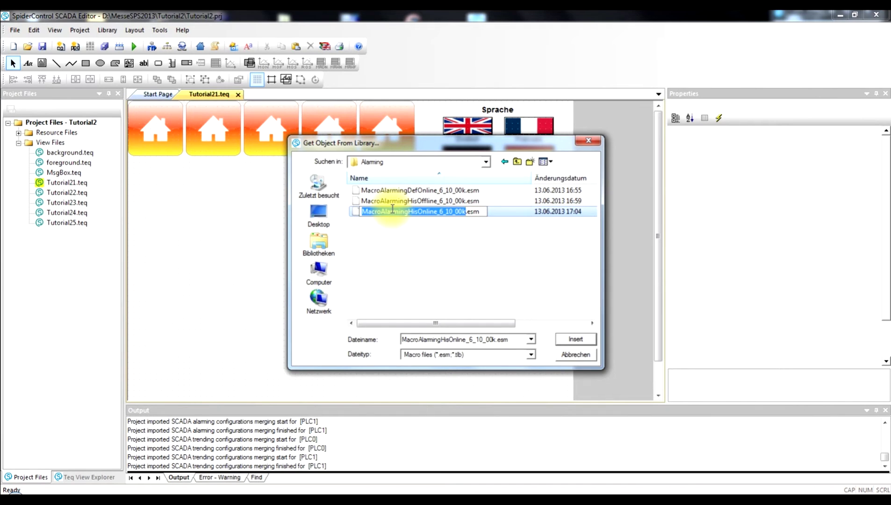
{"action": "left_click", "coordinate": [354, 212]}
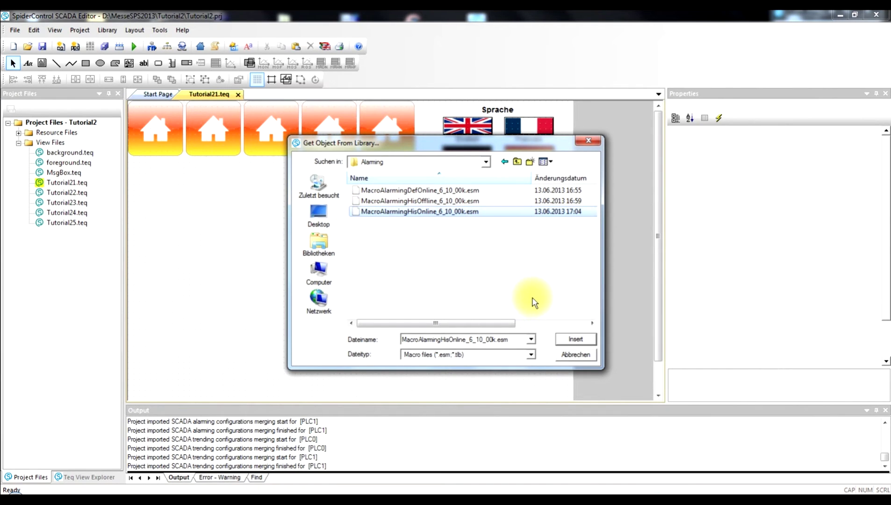
{"action": "left_click", "coordinate": [575, 340]}
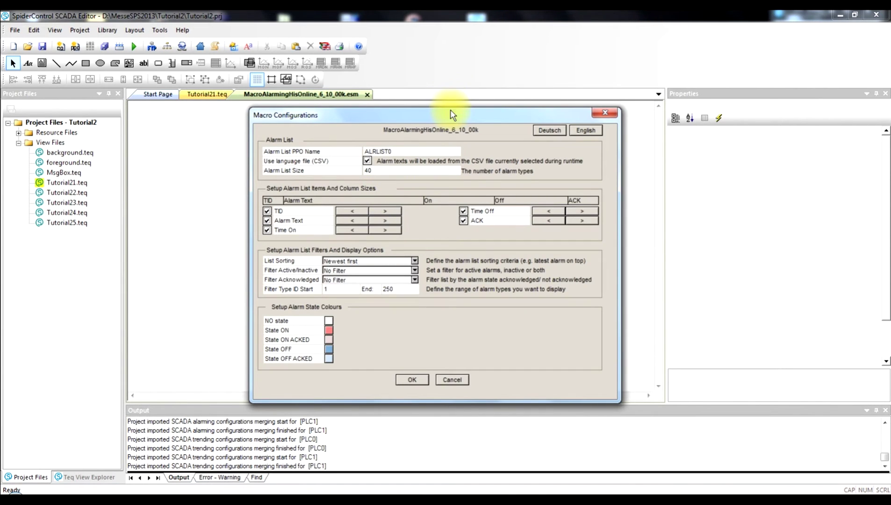
Accept the ALRLIST0 alarm list settings and drop the alarm history group onto the canvas.
{"action": "left_click_drag", "start_coordinate": [453, 115], "coordinate": [367, 103]}
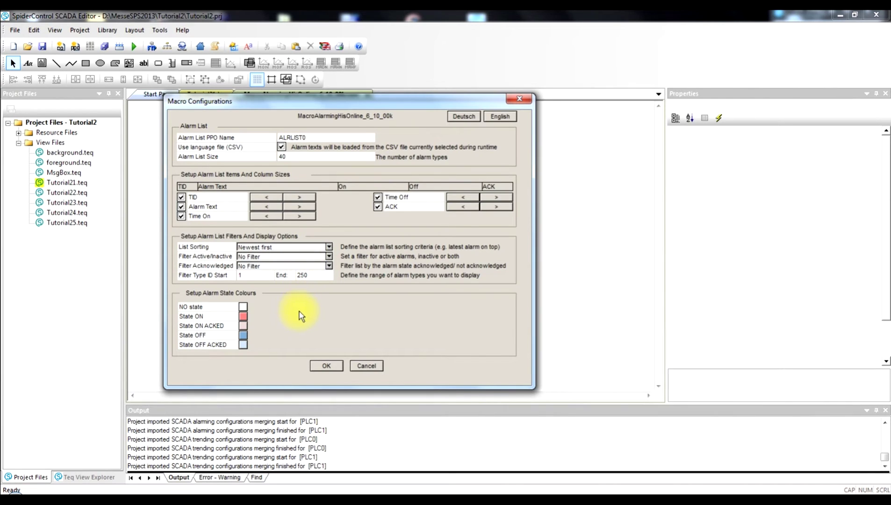
{"action": "left_click", "coordinate": [327, 366]}
{"action": "left_click_drag", "start_coordinate": [297, 274], "coordinate": [327, 311]}
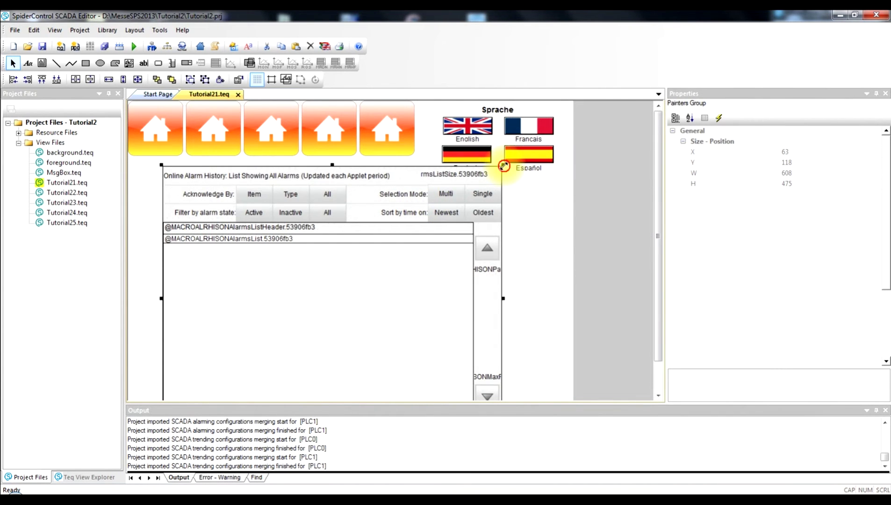
Widen the alarm history list to 719 and position it at X 43, Y 157 below the home buttons.
{"action": "left_click_drag", "start_coordinate": [503, 164], "coordinate": [557, 197]}
{"action": "left_click_drag", "start_coordinate": [465, 238], "coordinate": [462, 227]}
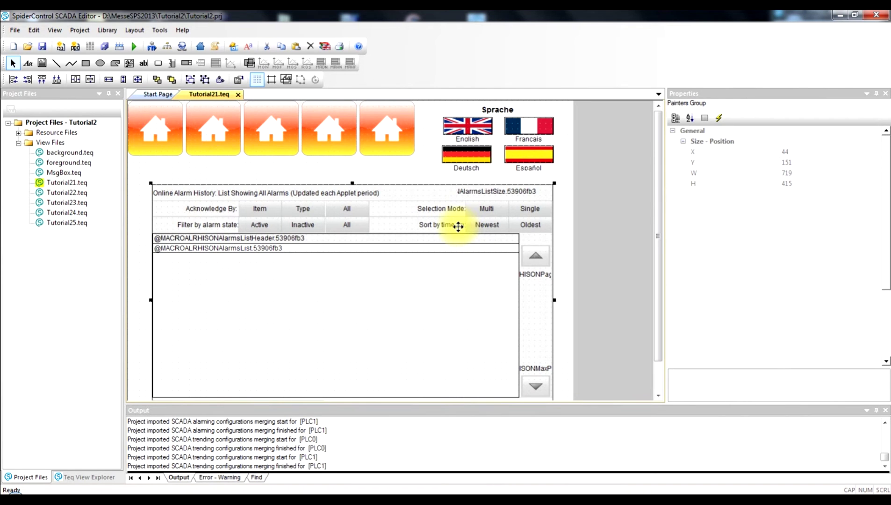
{"action": "left_click_drag", "start_coordinate": [448, 229], "coordinate": [447, 232]}
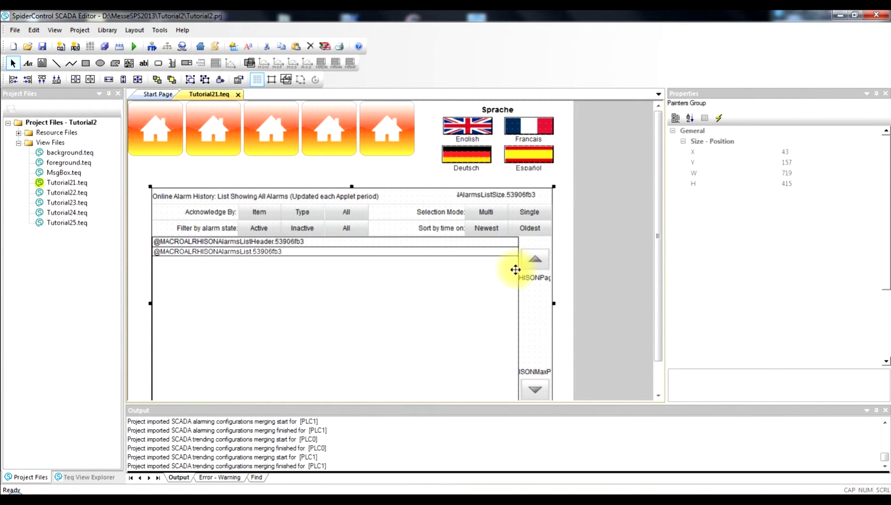
{"action": "double_click", "coordinate": [74, 193]}
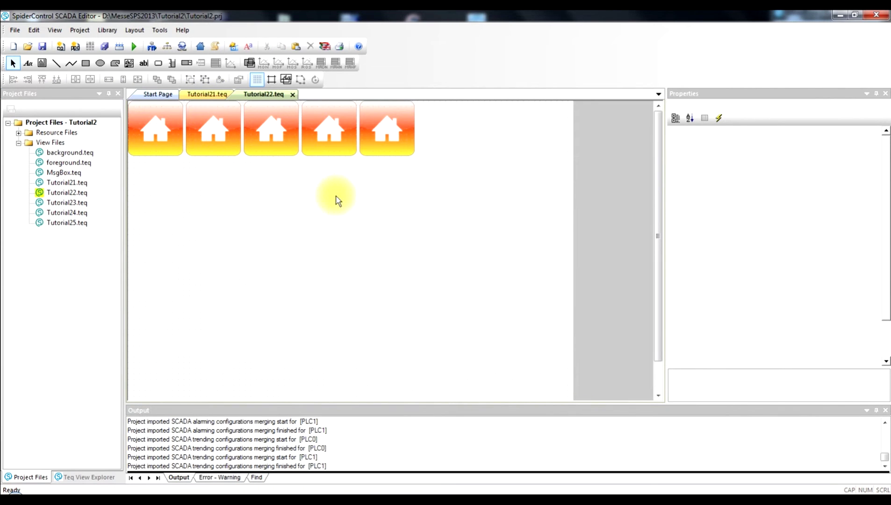
Insert the OfflineTrendComplete_6_21_00b macro from the General > Trend library and accept its settings.
{"action": "left_click", "coordinate": [107, 30]}
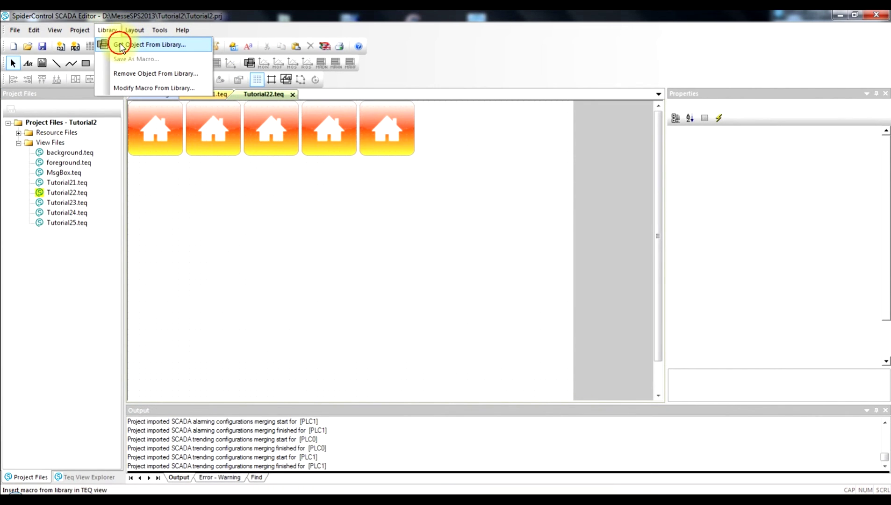
{"action": "left_click", "coordinate": [120, 46]}
{"action": "double_click", "coordinate": [370, 191]}
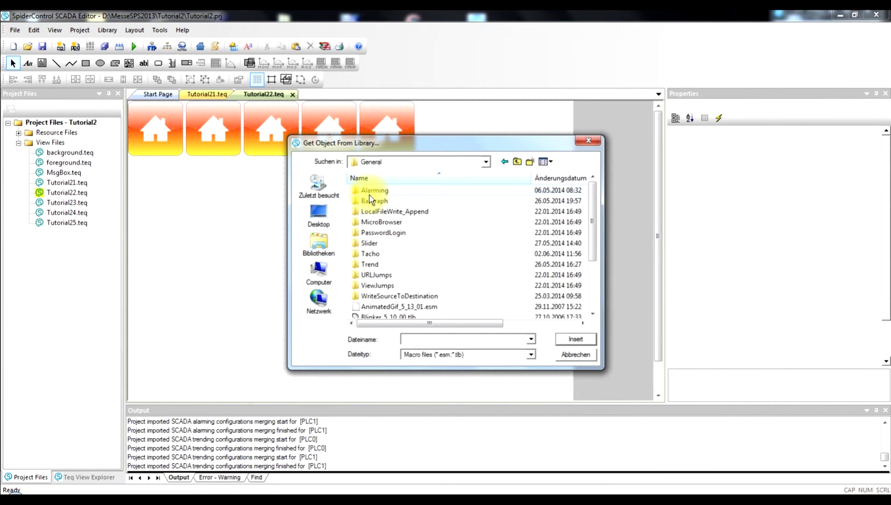
{"action": "double_click", "coordinate": [369, 264]}
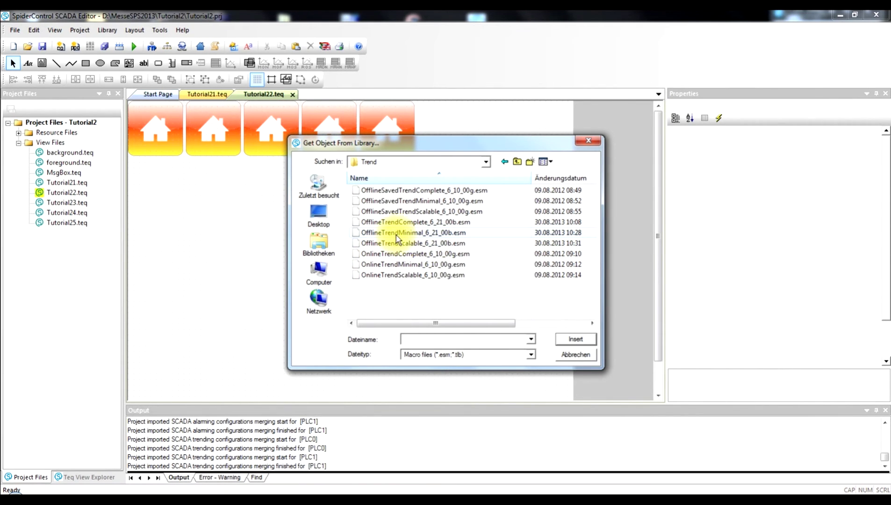
{"action": "left_click", "coordinate": [392, 223]}
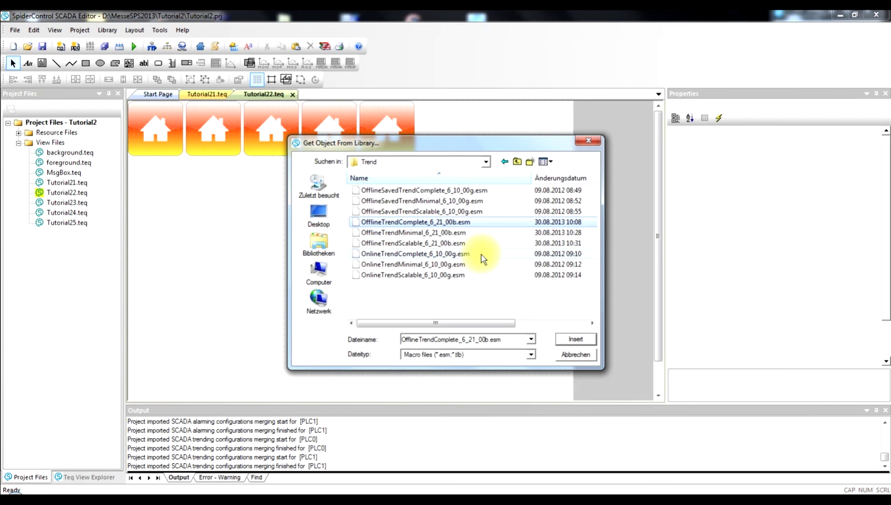
{"action": "left_click", "coordinate": [580, 340]}
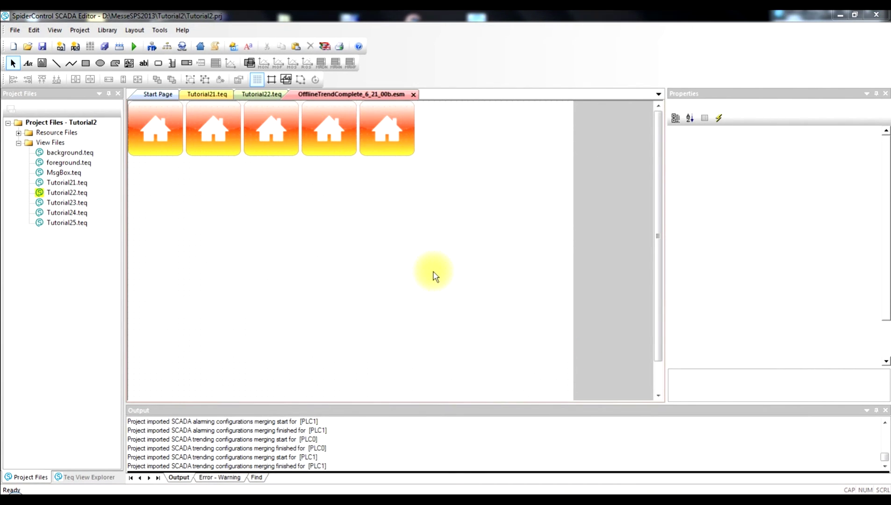
{"action": "left_click", "coordinate": [567, 407]}
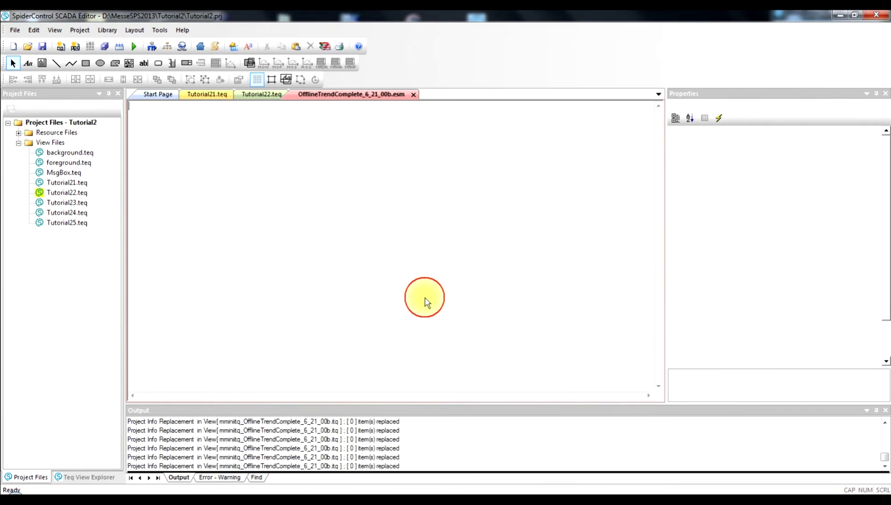
Move the trend group below the home buttons, resize it to 791×492, and open its configuration.
{"action": "left_click_drag", "start_coordinate": [314, 199], "coordinate": [320, 308]}
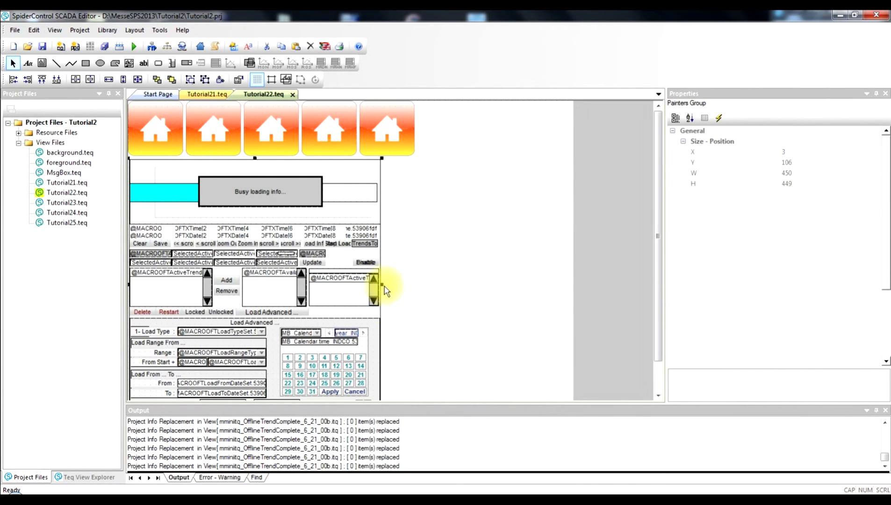
{"action": "left_click_drag", "start_coordinate": [384, 286], "coordinate": [571, 294]}
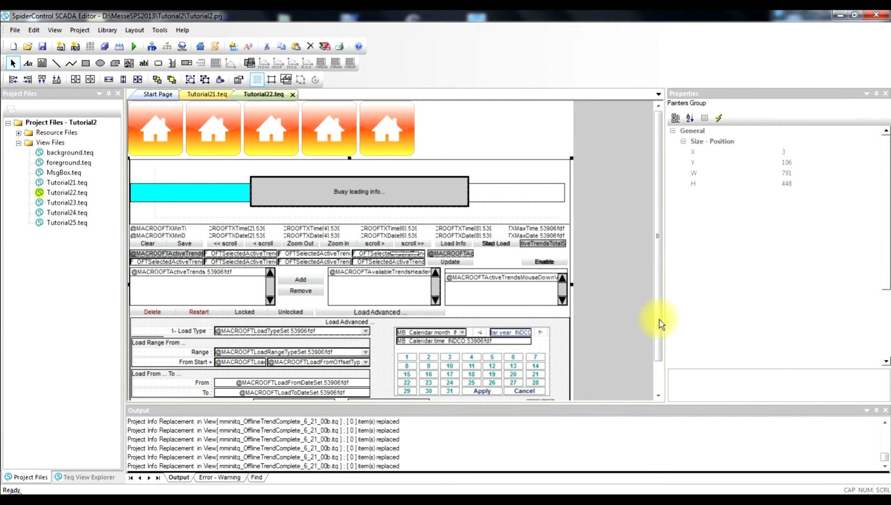
{"action": "scroll", "coordinate": [654, 364], "scroll_direction": "down", "scroll_amount": 2}
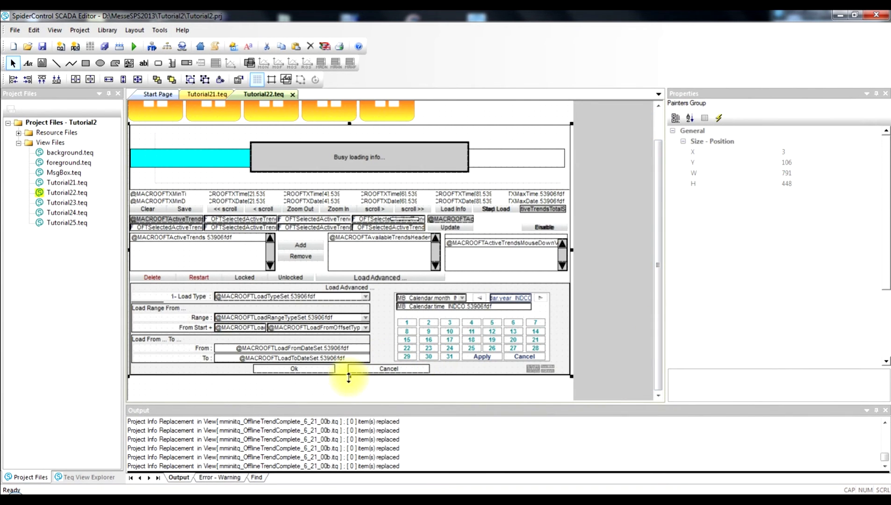
{"action": "left_click_drag", "start_coordinate": [348, 377], "coordinate": [346, 400]}
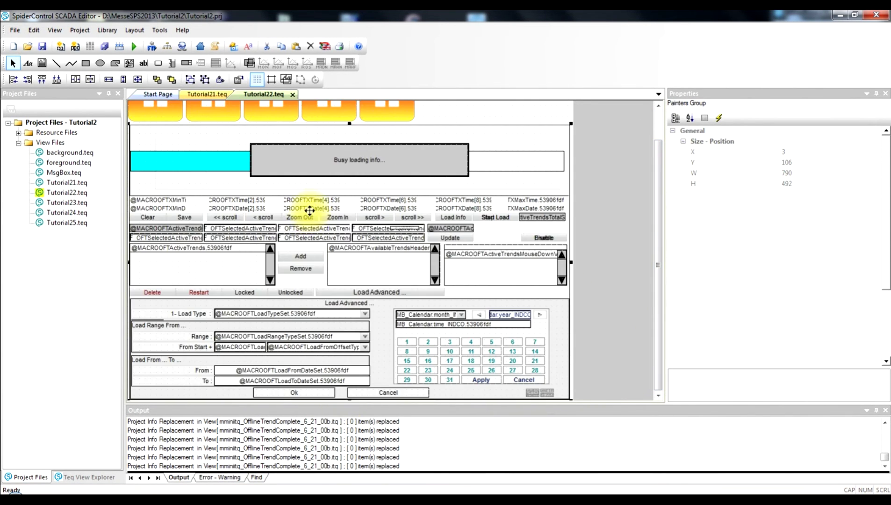
{"action": "double_click", "coordinate": [312, 184]}
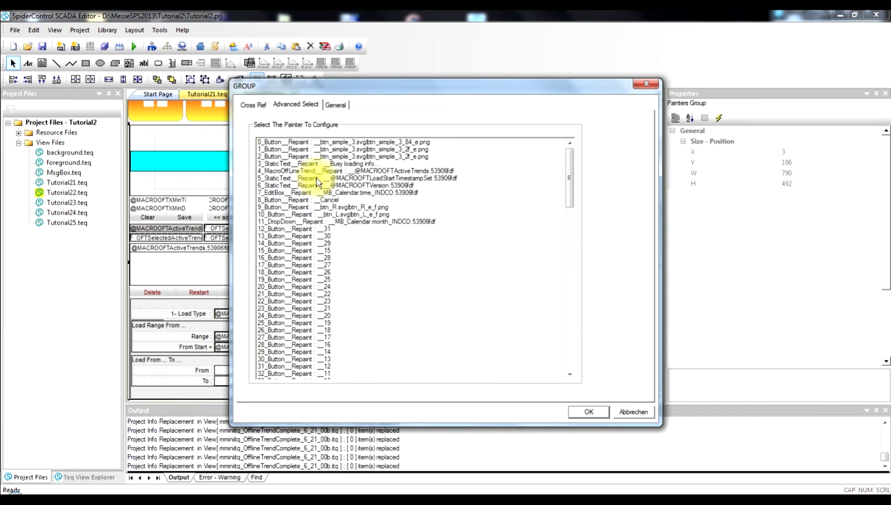
In MacroOffLineTrend, add trend 1 as a curve ranging from -1 to 1.
{"action": "double_click", "coordinate": [314, 171]}
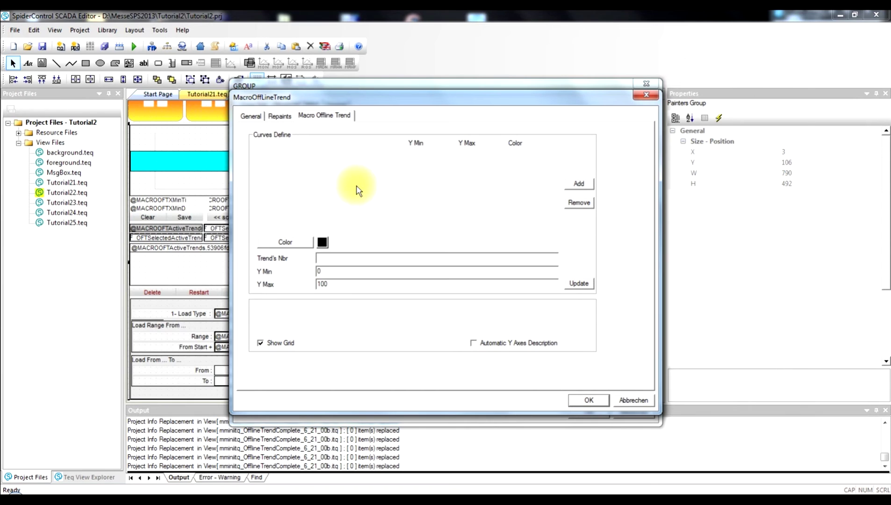
{"action": "left_click", "coordinate": [332, 255]}
{"action": "type", "text": "1"}
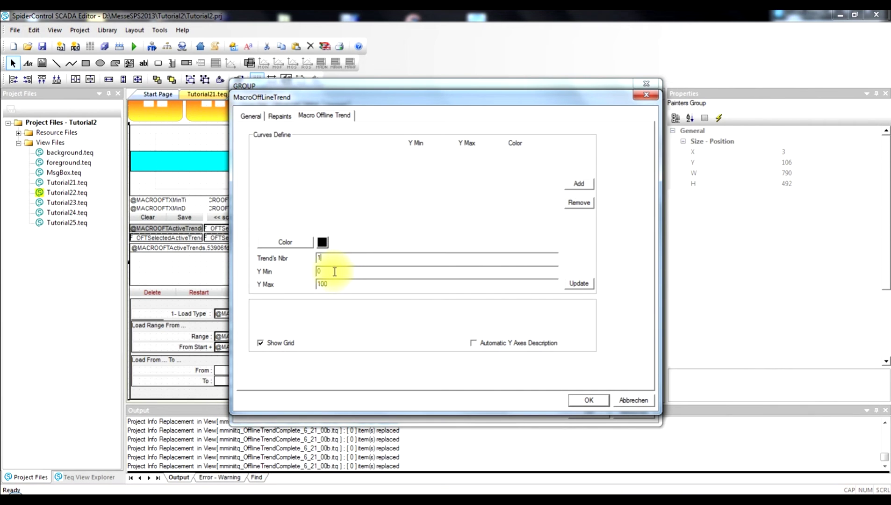
{"action": "left_click", "coordinate": [334, 271]}
{"action": "left_click", "coordinate": [327, 284]}
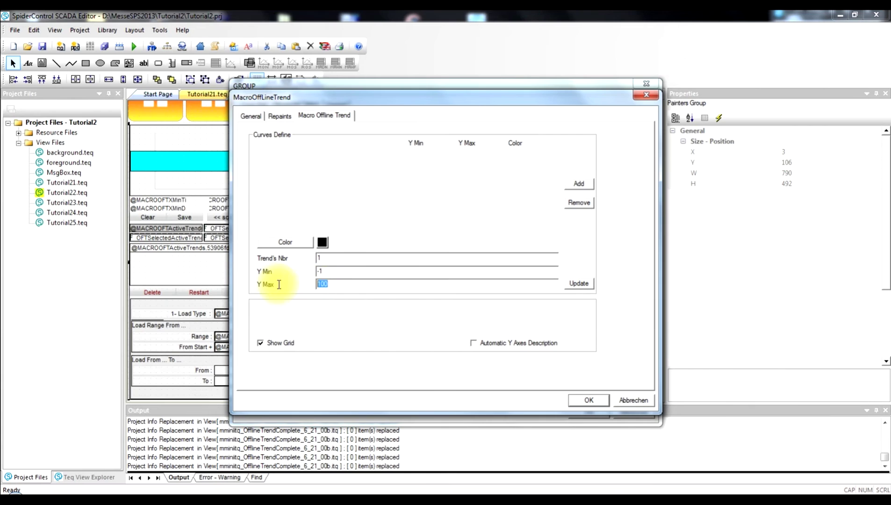
{"action": "type", "text": "1"}
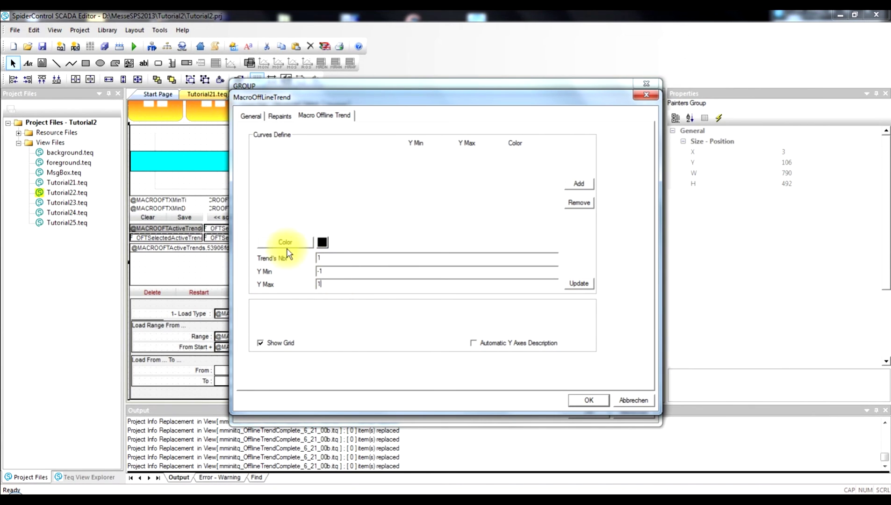
{"action": "left_click", "coordinate": [580, 183]}
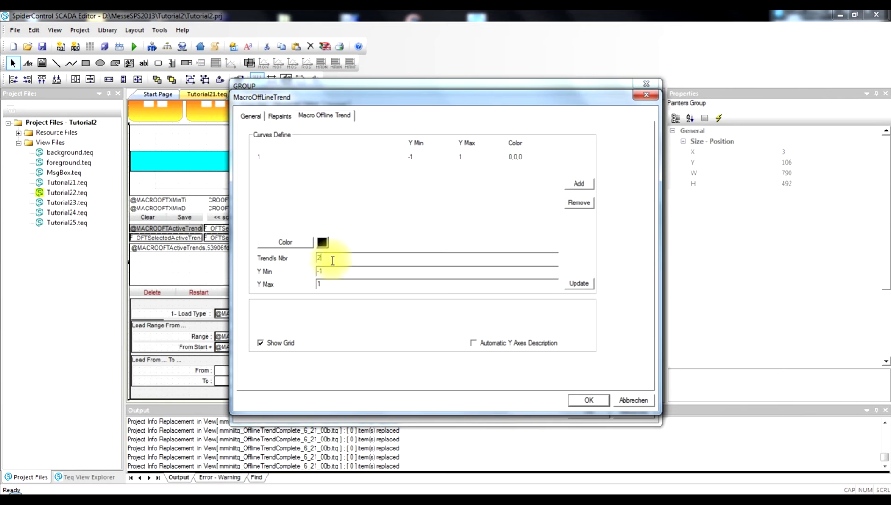
Add curve 2 in light yellow.
{"action": "left_click", "coordinate": [294, 243]}
{"action": "left_click", "coordinate": [346, 195]}
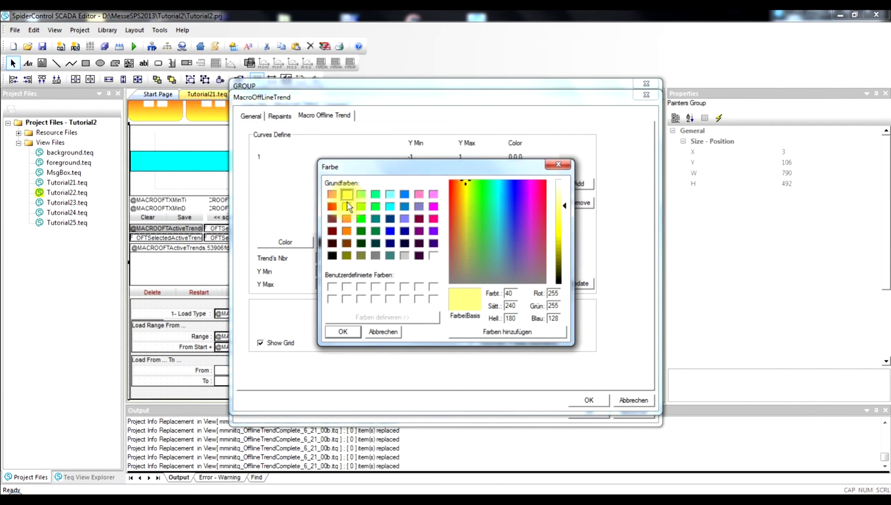
{"action": "left_click", "coordinate": [343, 331]}
{"action": "left_click", "coordinate": [579, 183]}
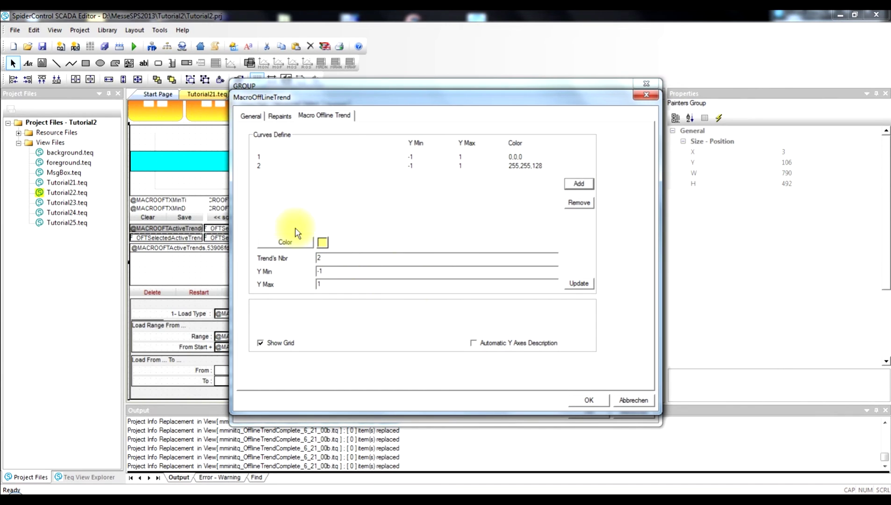
Add curve 11 in blue with a Y range of 0 to 100.
{"action": "left_click_drag", "start_coordinate": [336, 258], "coordinate": [279, 256]}
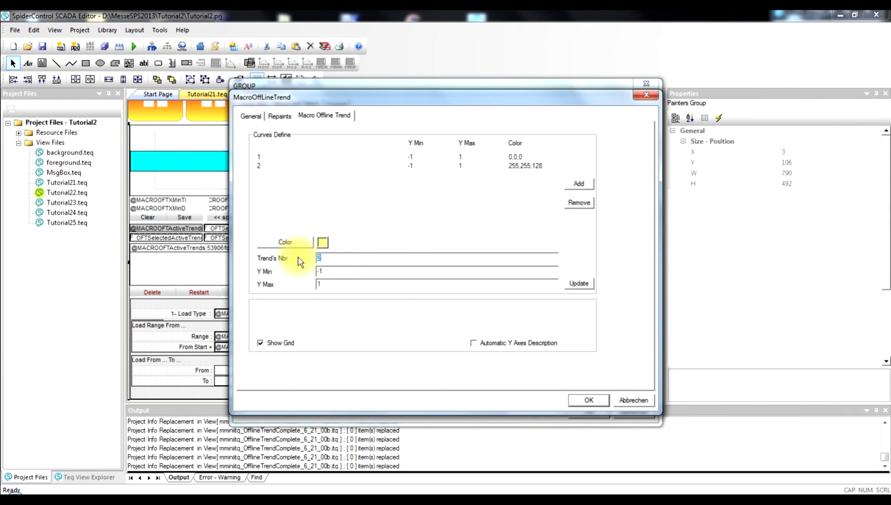
{"action": "type", "text": "11"}
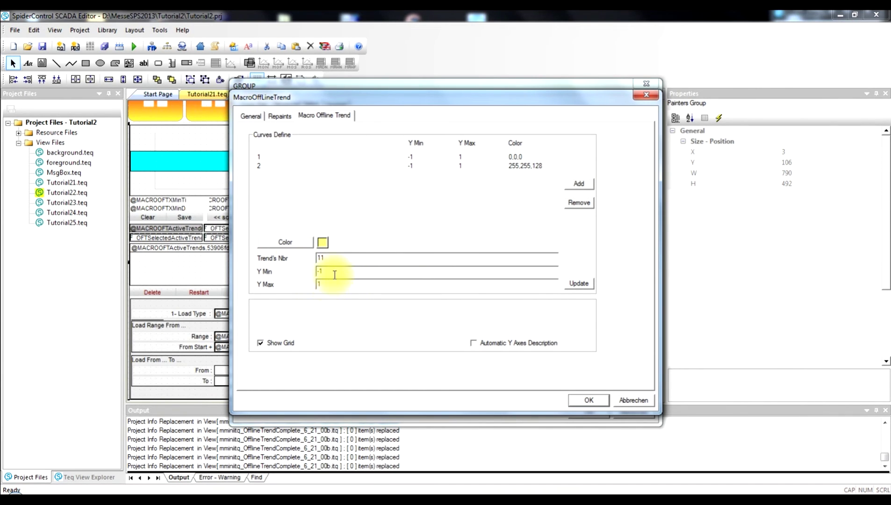
{"action": "left_click_drag", "start_coordinate": [333, 271], "coordinate": [308, 285]}
{"action": "type", "text": "0"}
{"action": "type", "text": "100"}
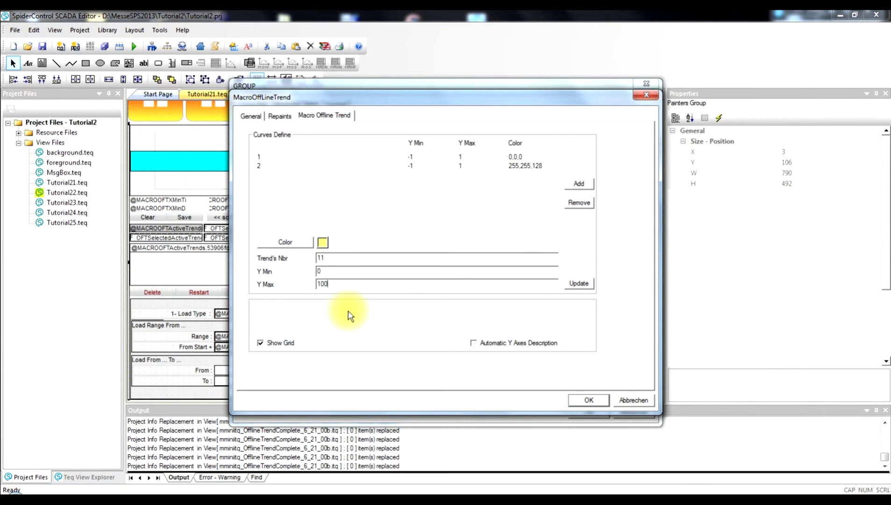
{"action": "left_click", "coordinate": [292, 241]}
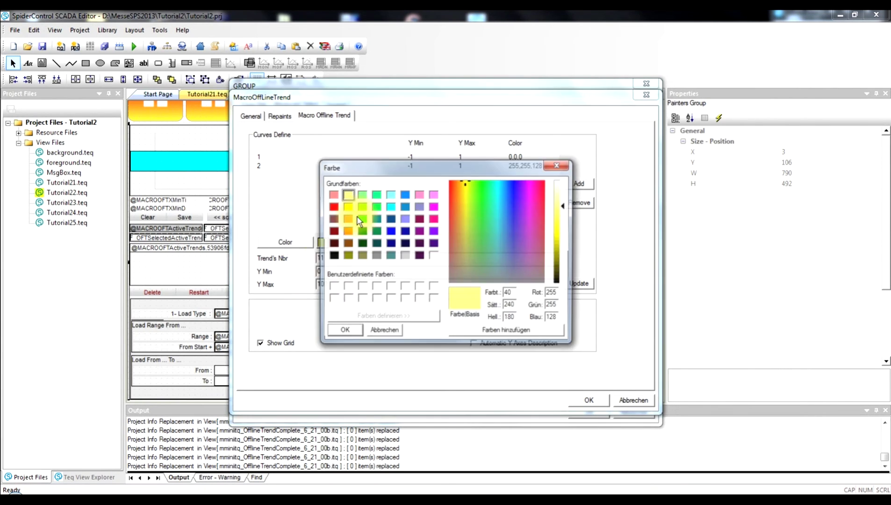
{"action": "left_click", "coordinate": [404, 194]}
{"action": "left_click", "coordinate": [346, 331]}
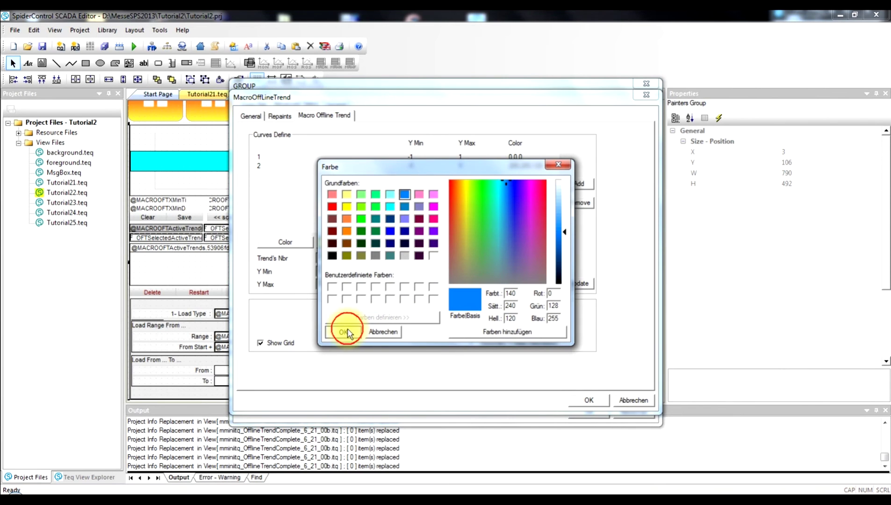
{"action": "left_click", "coordinate": [578, 183]}
Add curve 12 in green with a Y range of 0 to 100.
{"action": "left_click", "coordinate": [331, 257]}
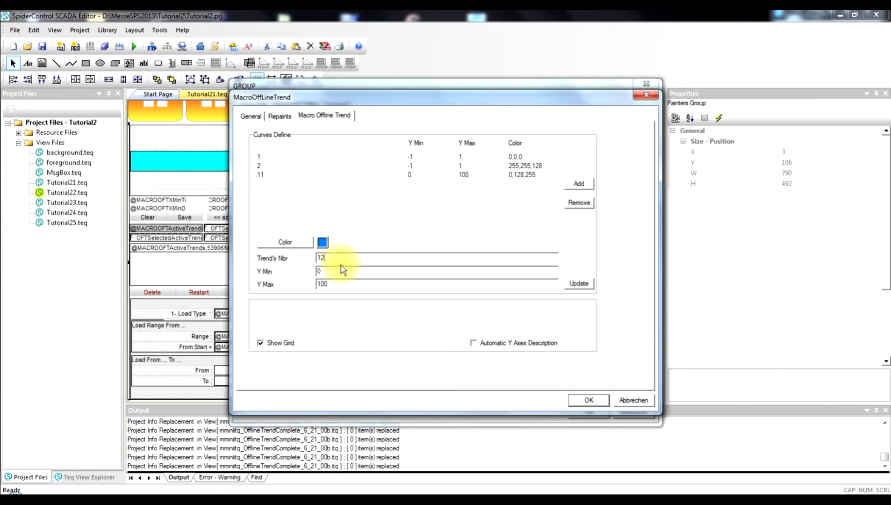
{"action": "left_click", "coordinate": [299, 242]}
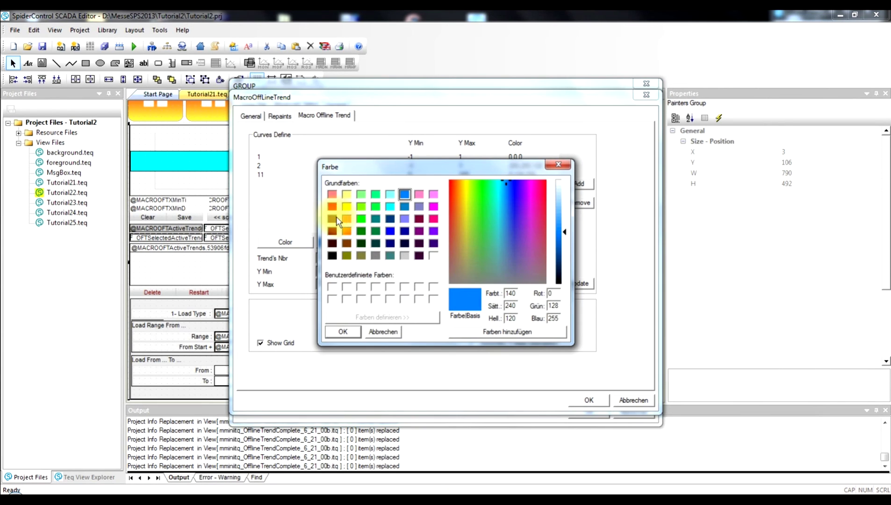
{"action": "left_click", "coordinate": [361, 219]}
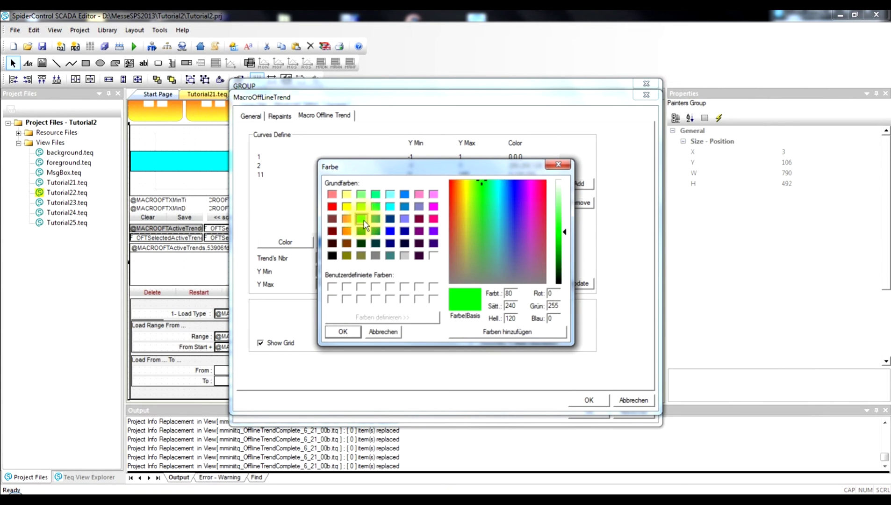
{"action": "left_click", "coordinate": [344, 331]}
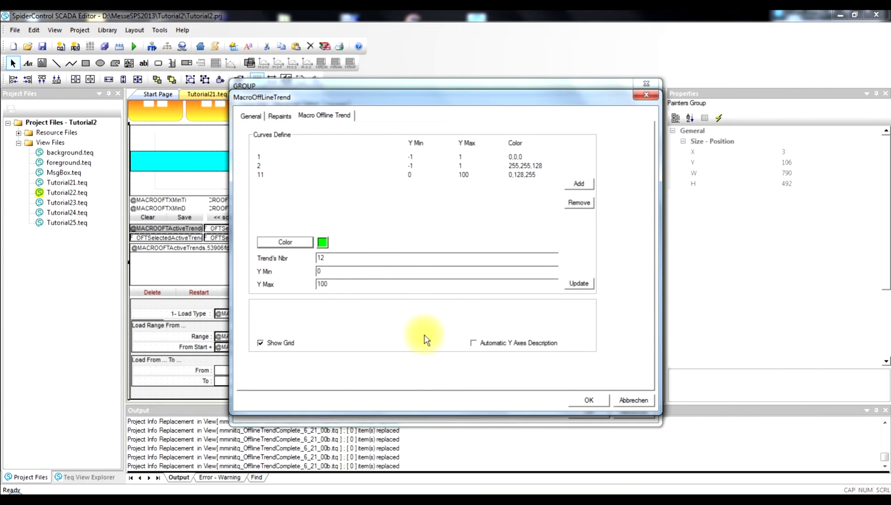
{"action": "left_click", "coordinate": [579, 184]}
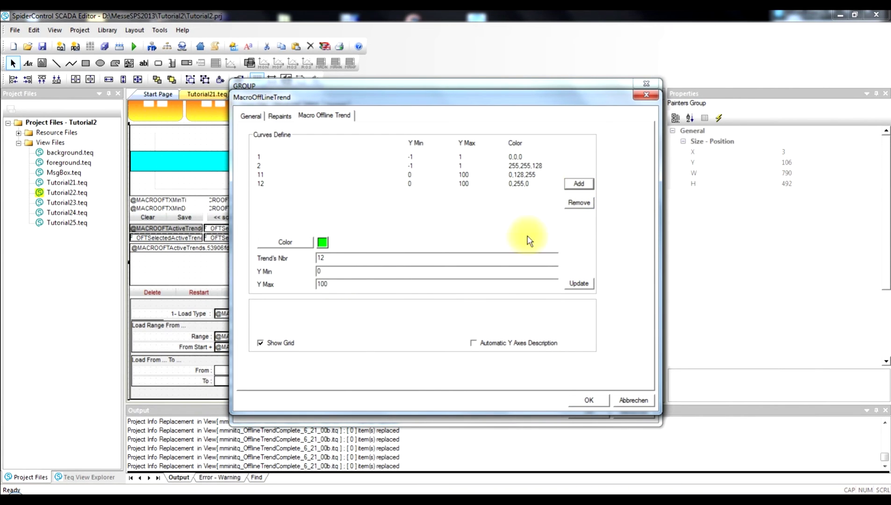
Enable Automatic Y Axes Description and accept the trend and group settings.
{"action": "left_click", "coordinate": [474, 344]}
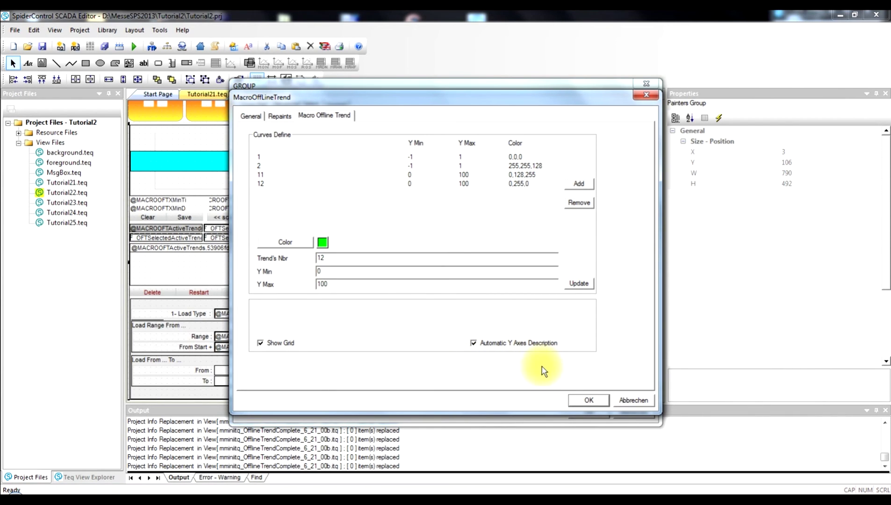
{"action": "left_click", "coordinate": [588, 400]}
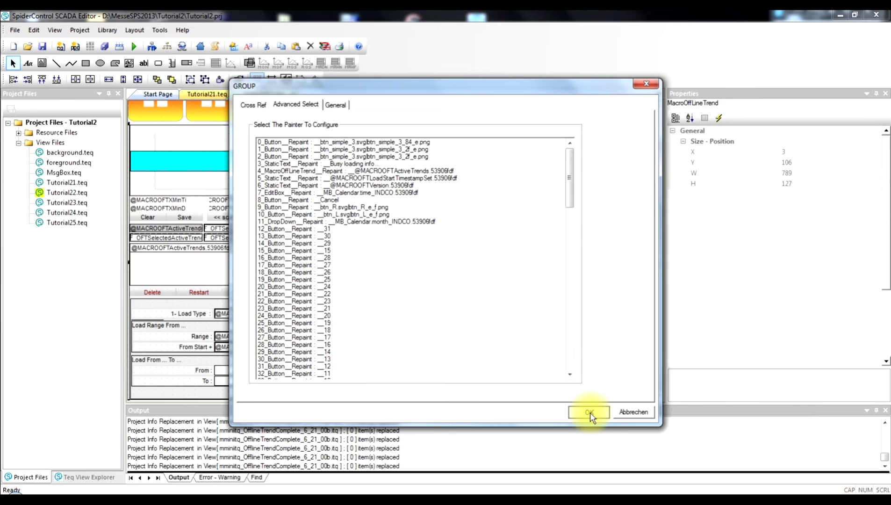
{"action": "left_click", "coordinate": [587, 411]}
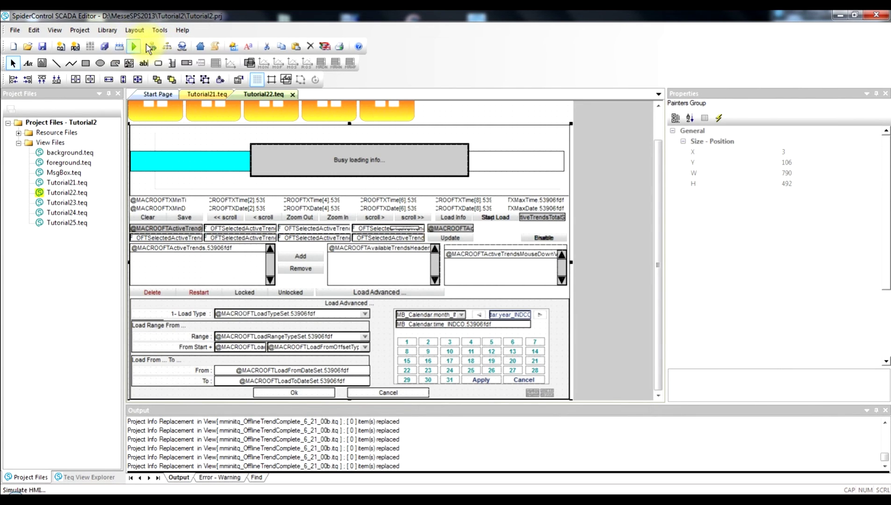
Build all, save Tutorial21 and Tutorial22, keep unused HTML tags, and deploy to C:\WWW\HMI.
{"action": "left_click", "coordinate": [167, 47]}
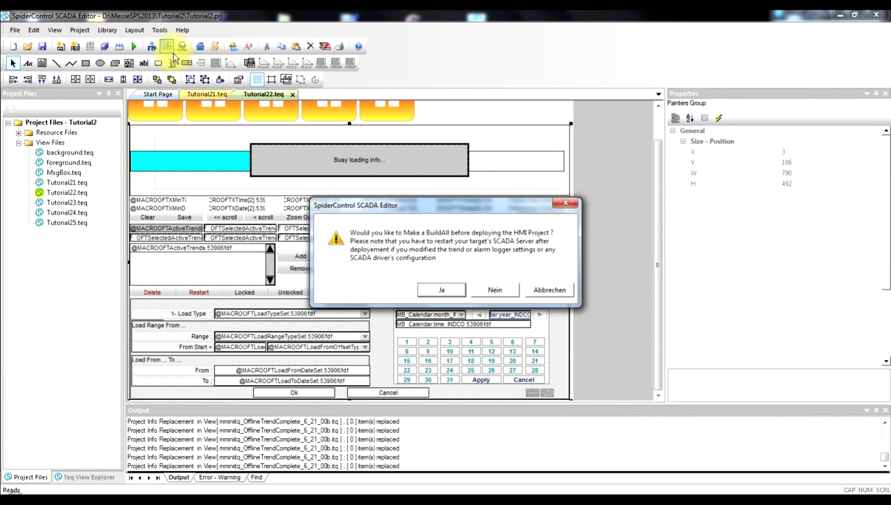
{"action": "left_click", "coordinate": [439, 290]}
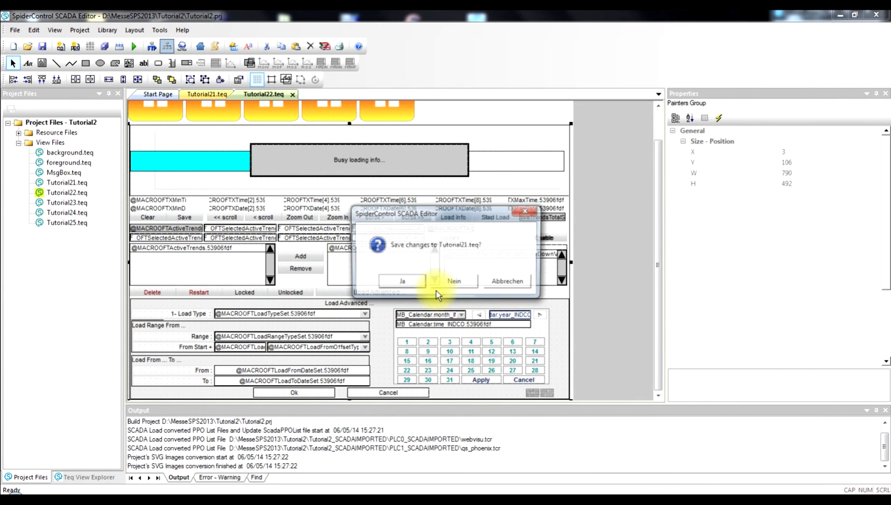
{"action": "left_click", "coordinate": [411, 285]}
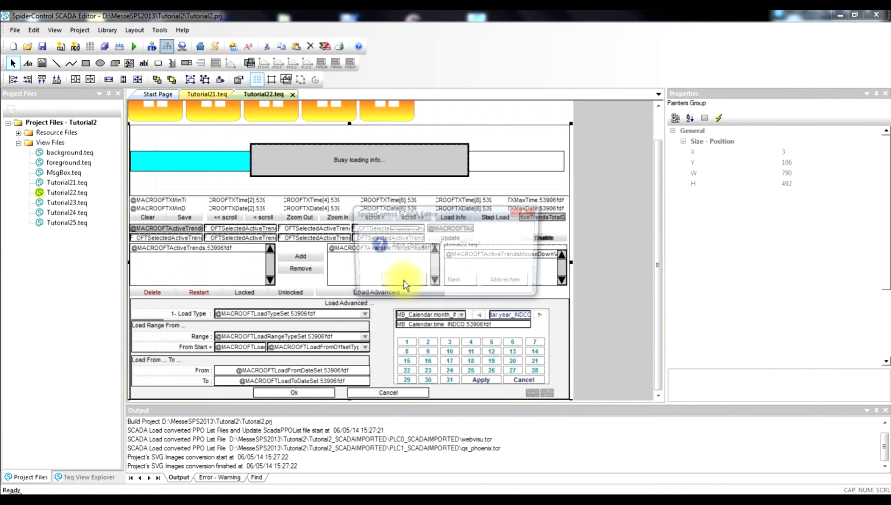
{"action": "left_click", "coordinate": [404, 284]}
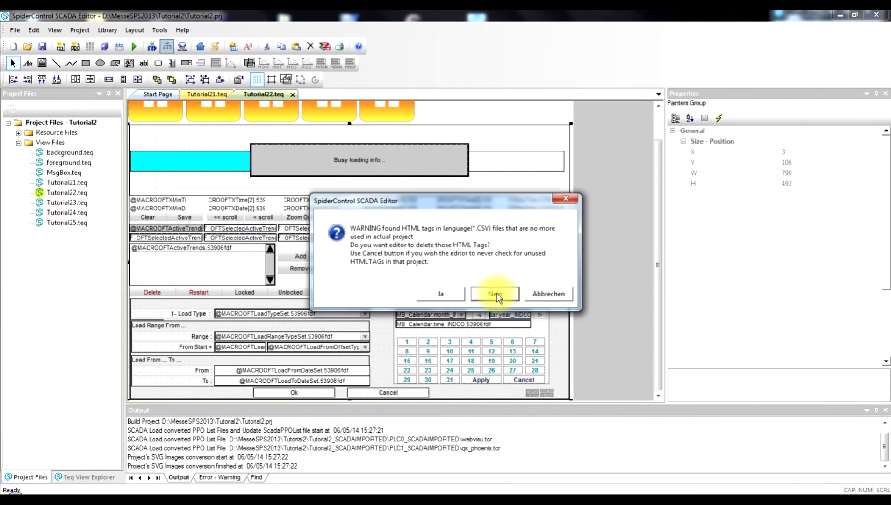
{"action": "left_click", "coordinate": [497, 293]}
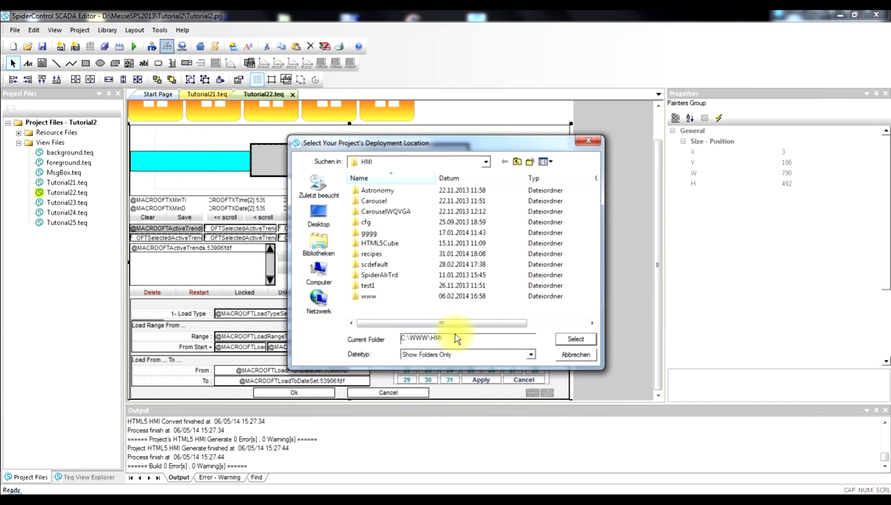
{"action": "left_click", "coordinate": [584, 339]}
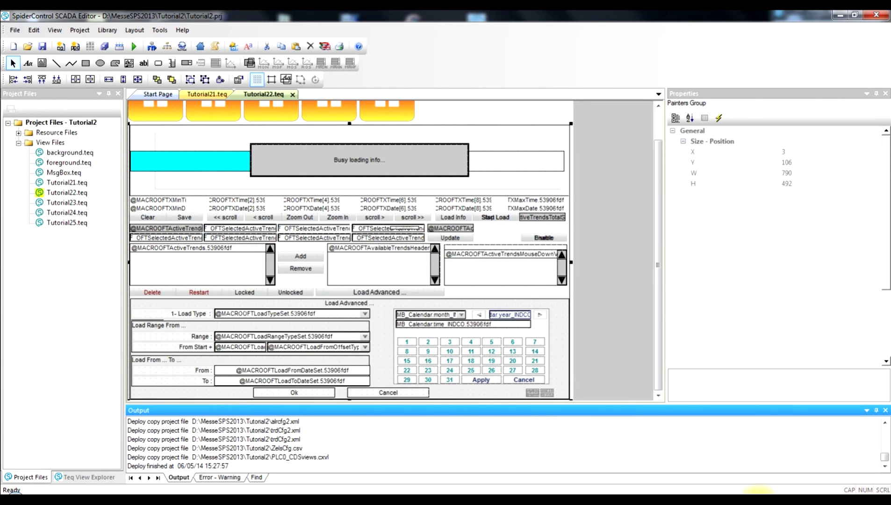
Restart the service from the tray's SCADA Control Panel and refresh its status.
{"action": "left_click", "coordinate": [778, 491]}
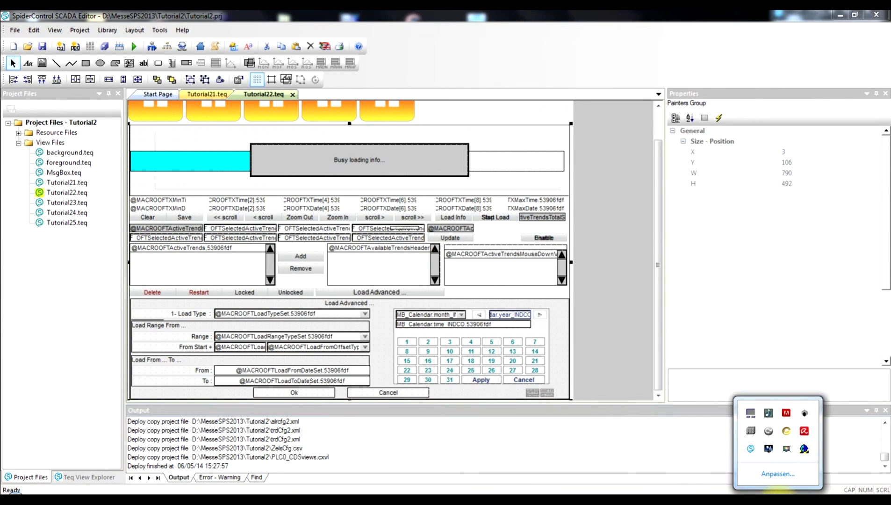
{"action": "left_click", "coordinate": [750, 448]}
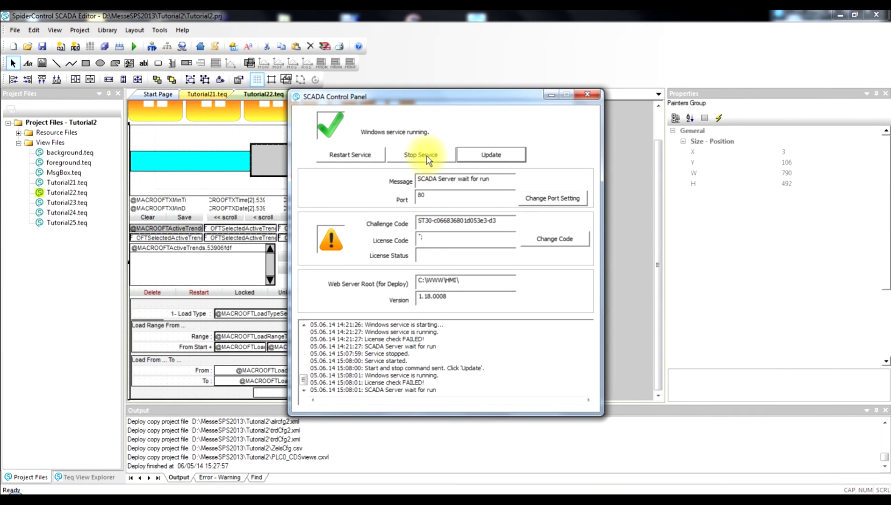
{"action": "left_click", "coordinate": [359, 158]}
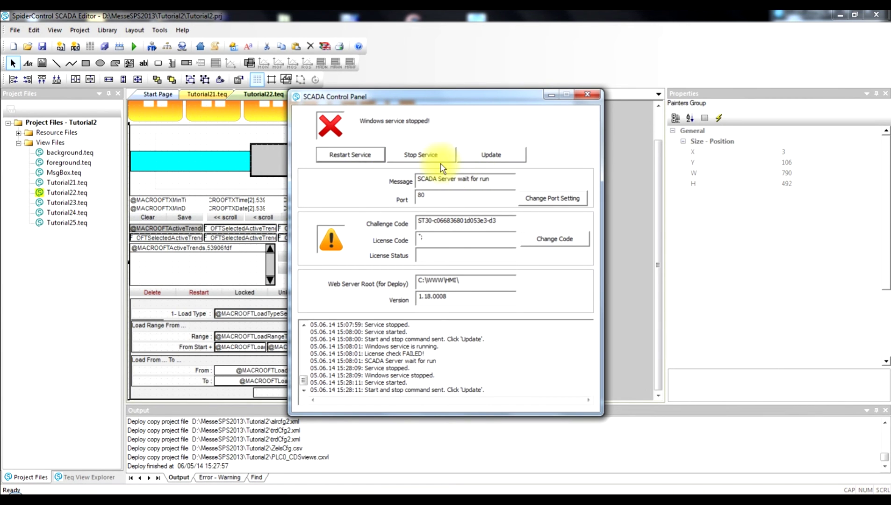
{"action": "left_click", "coordinate": [491, 161]}
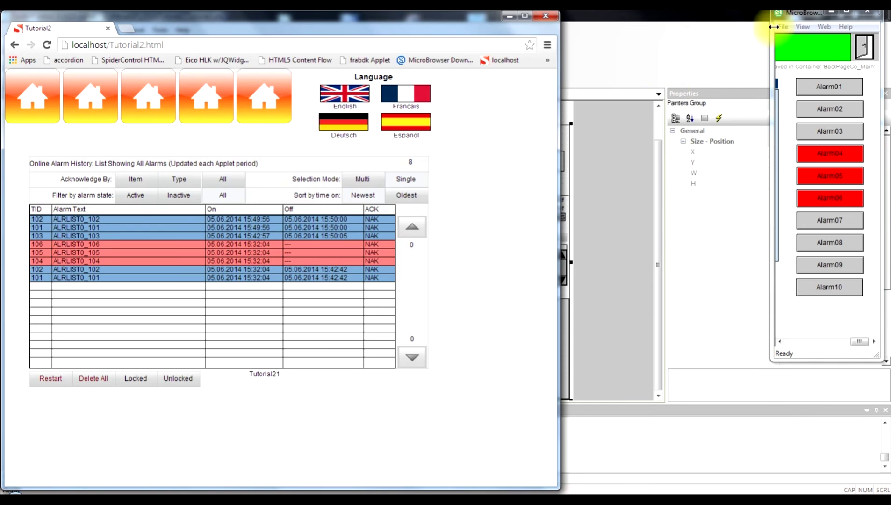
Trigger Alarm01 to Alarm03 and toggle Alarm04 in MicroBrowser, then open the HMI trend page.
{"action": "left_click_drag", "start_coordinate": [810, 18], "coordinate": [805, 22]}
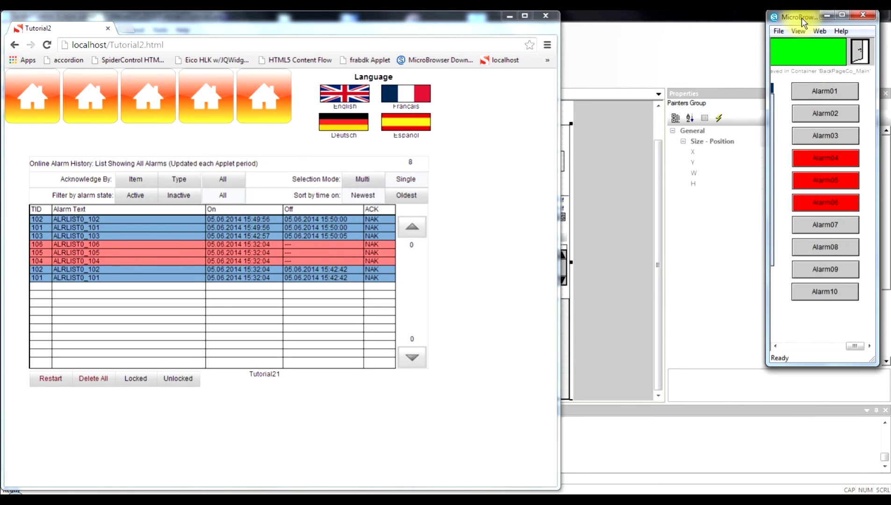
{"action": "left_click", "coordinate": [818, 92]}
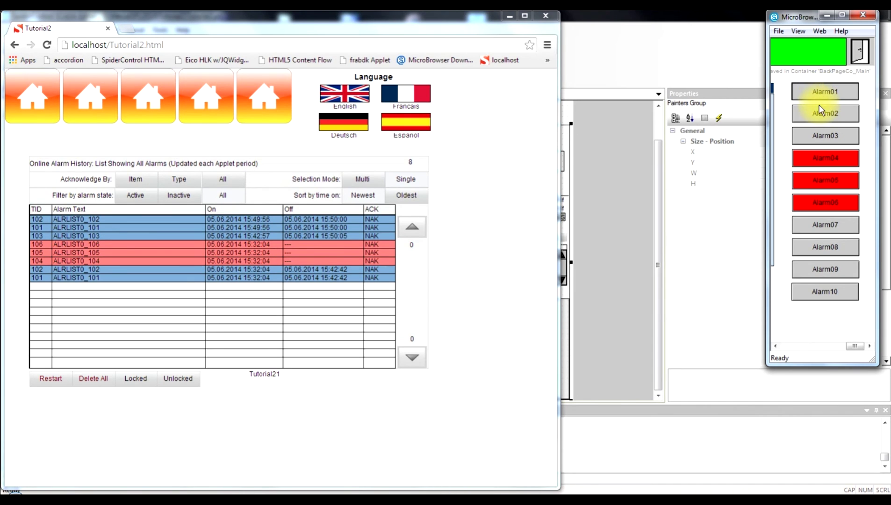
{"action": "left_click", "coordinate": [819, 113]}
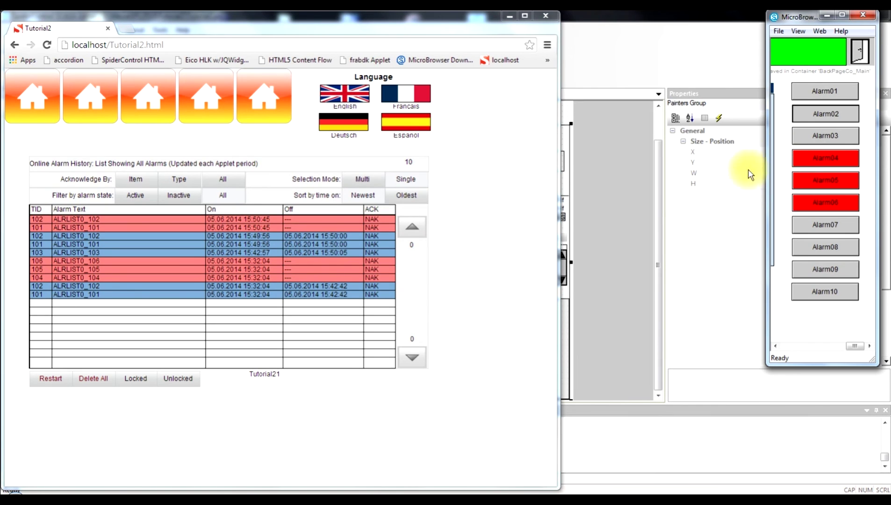
{"action": "left_click", "coordinate": [831, 140]}
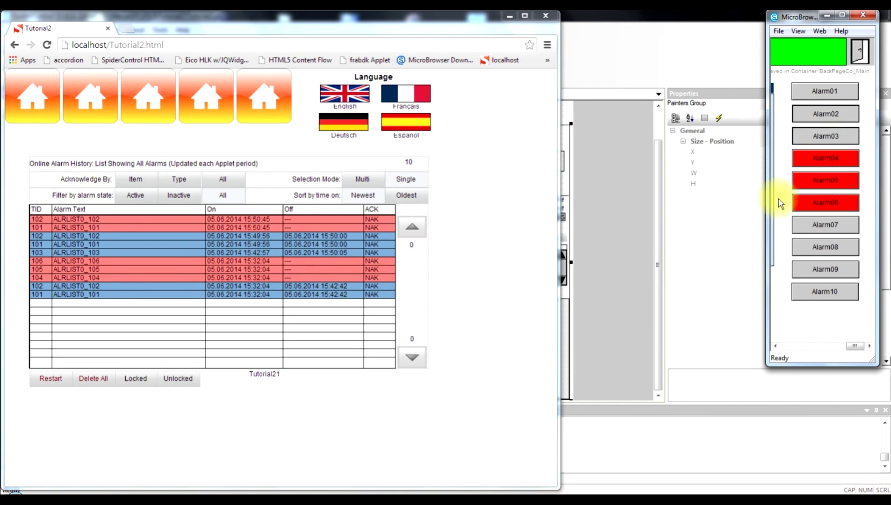
{"action": "left_click", "coordinate": [840, 159]}
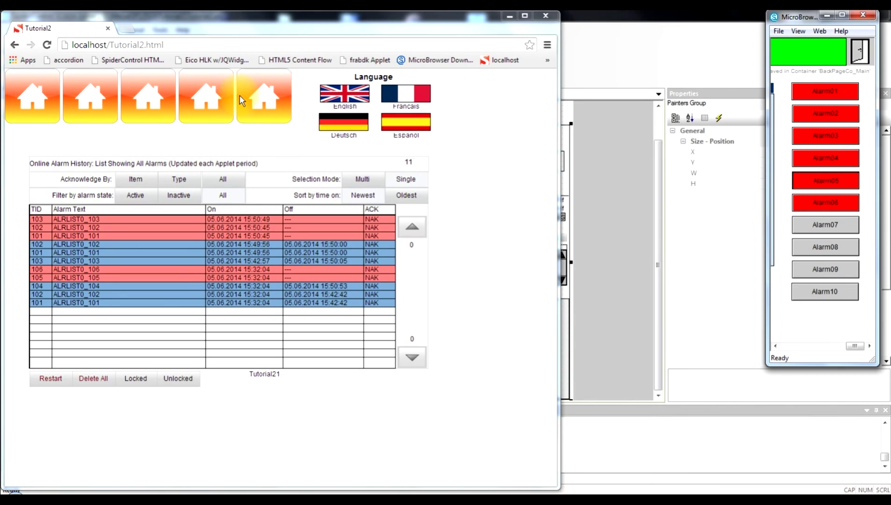
{"action": "left_click", "coordinate": [93, 93]}
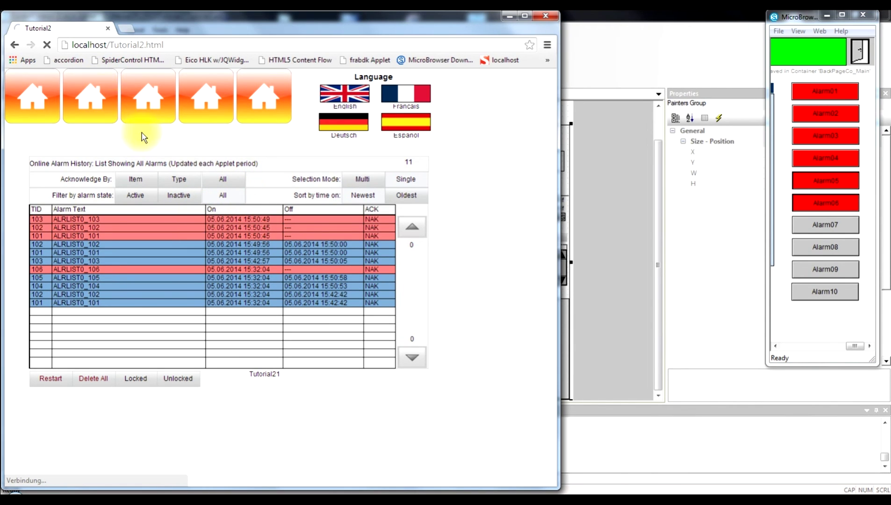
Add channels 1, 2, 11 and 12 to the offline trend.
{"action": "left_click", "coordinate": [191, 260]}
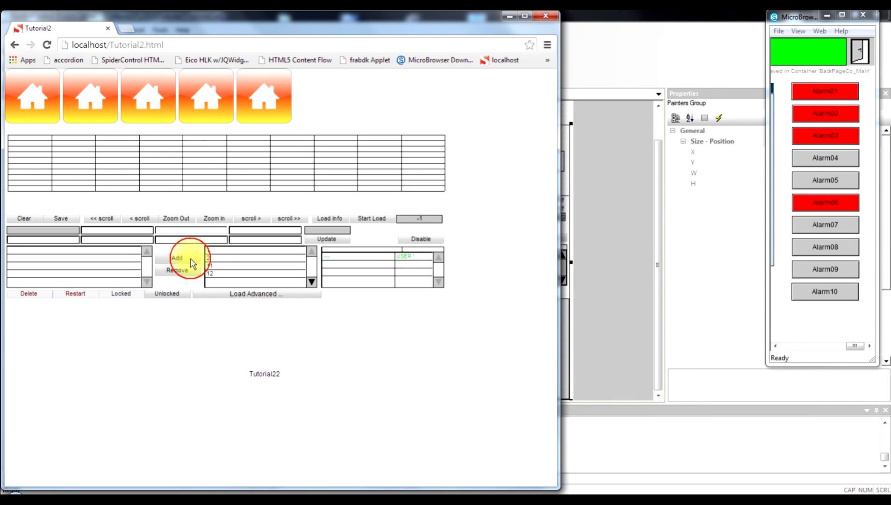
{"action": "left_click", "coordinate": [195, 261]}
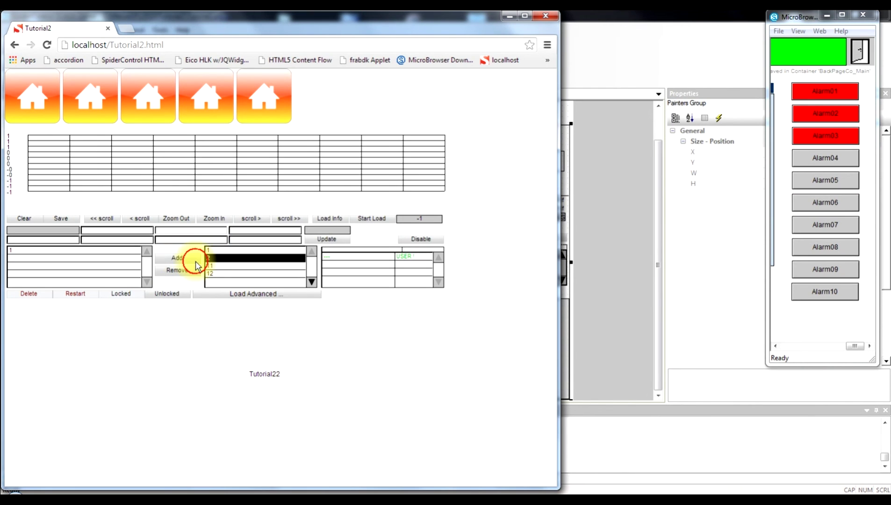
{"action": "left_click", "coordinate": [216, 265]}
{"action": "left_click", "coordinate": [184, 258]}
{"action": "left_click", "coordinate": [210, 273]}
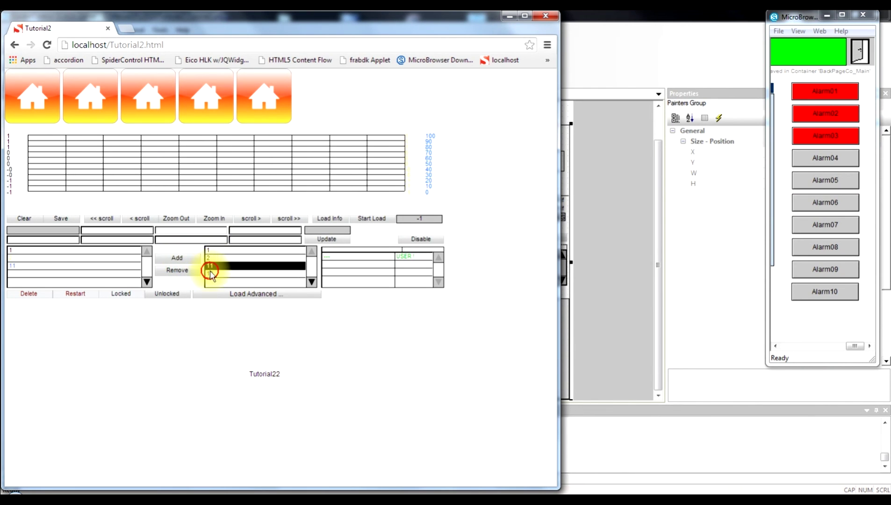
{"action": "left_click", "coordinate": [184, 258]}
Load the logged trend file info and data, then zoom in on the curves.
{"action": "left_click", "coordinate": [326, 220]}
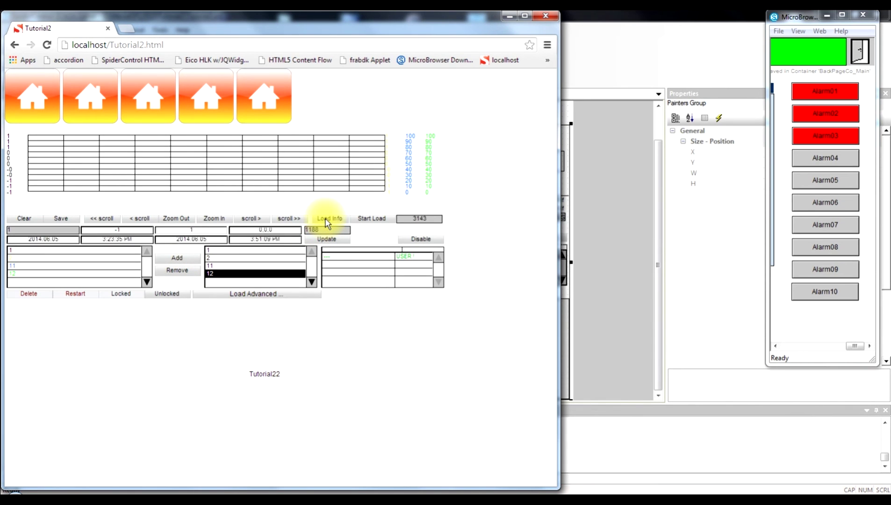
{"action": "left_click", "coordinate": [370, 219]}
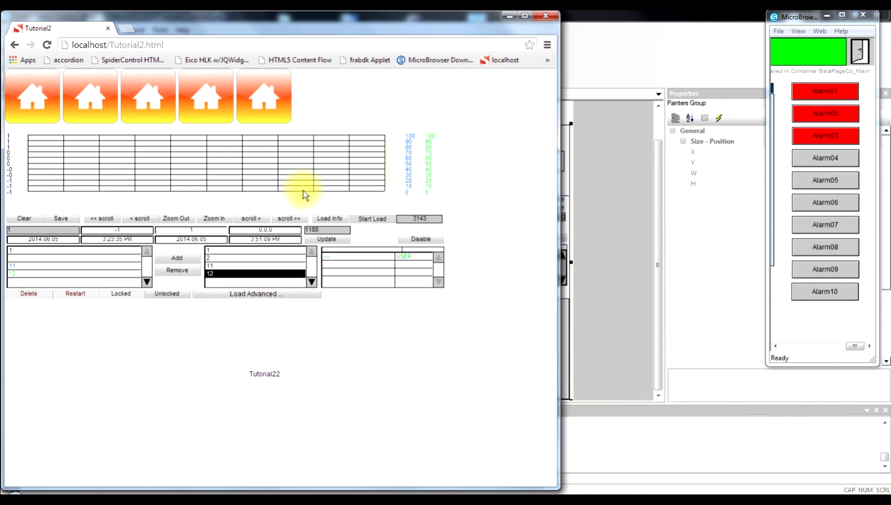
{"action": "left_click", "coordinate": [252, 219]}
{"action": "left_click", "coordinate": [252, 219]}
{"action": "left_click", "coordinate": [252, 219]}
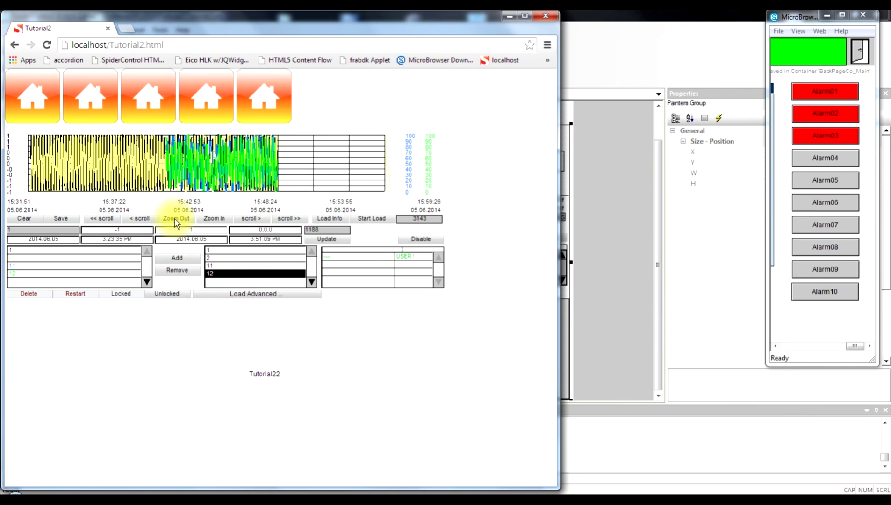
{"action": "left_click", "coordinate": [207, 218]}
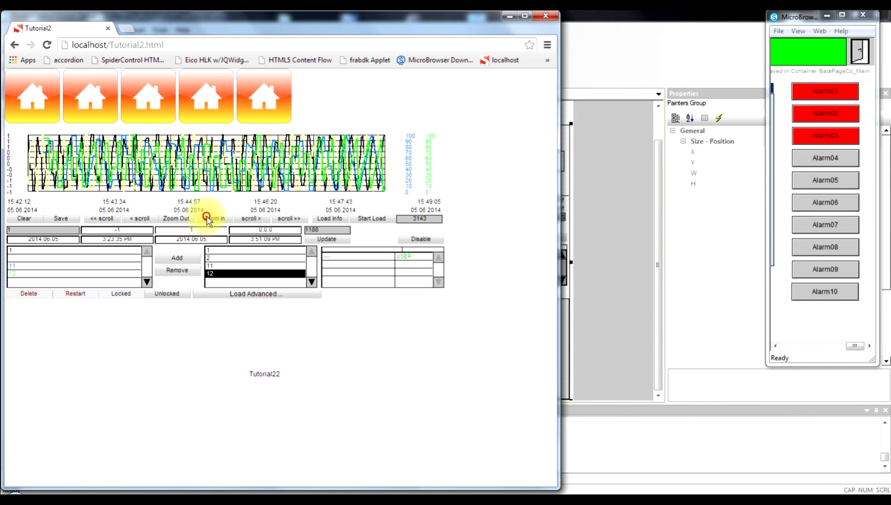
{"action": "left_click", "coordinate": [207, 219]}
{"action": "left_click", "coordinate": [207, 219]}
Scroll to 15:48:52 and set the readout line at 15:49:09, reading -0.564623 and 25.
{"action": "left_click", "coordinate": [290, 219]}
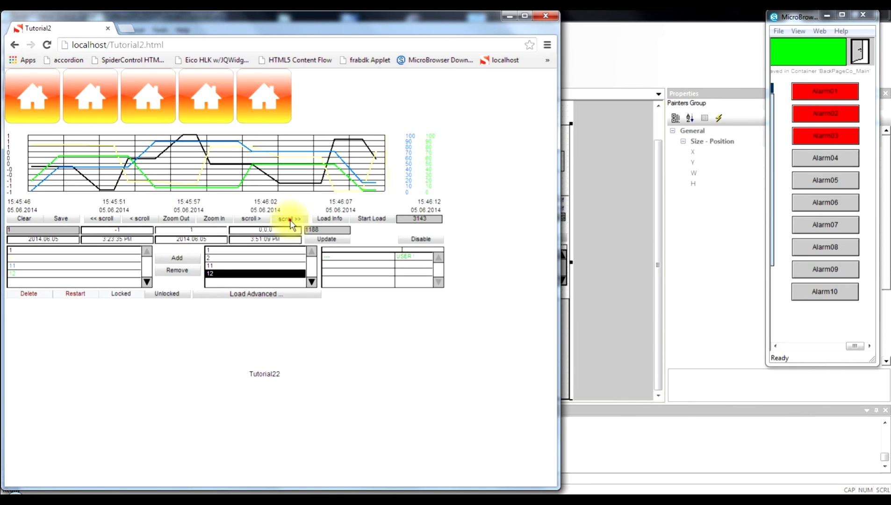
{"action": "left_click", "coordinate": [290, 220]}
{"action": "left_click", "coordinate": [290, 220]}
{"action": "left_click", "coordinate": [290, 220]}
{"action": "left_click", "coordinate": [290, 220]}
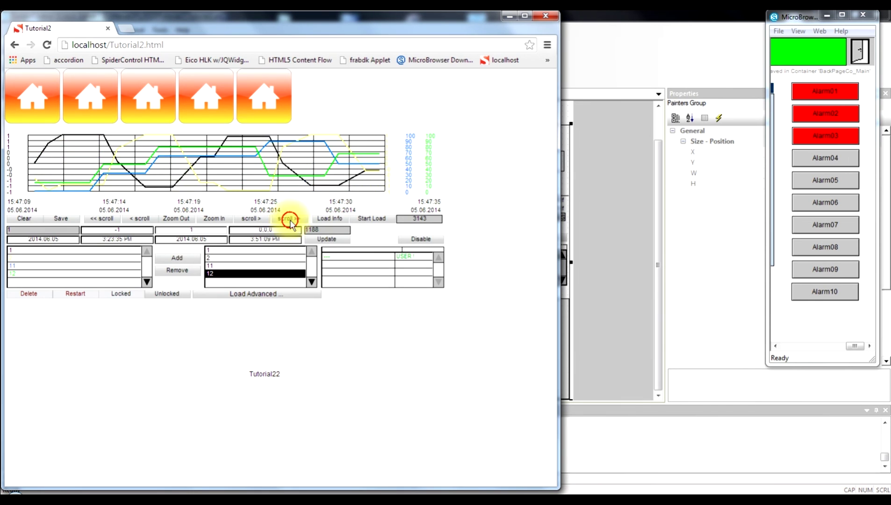
{"action": "left_click", "coordinate": [290, 220]}
{"action": "left_click", "coordinate": [290, 219]}
{"action": "left_click", "coordinate": [290, 220]}
{"action": "left_click", "coordinate": [290, 220]}
{"action": "left_click", "coordinate": [304, 176]}
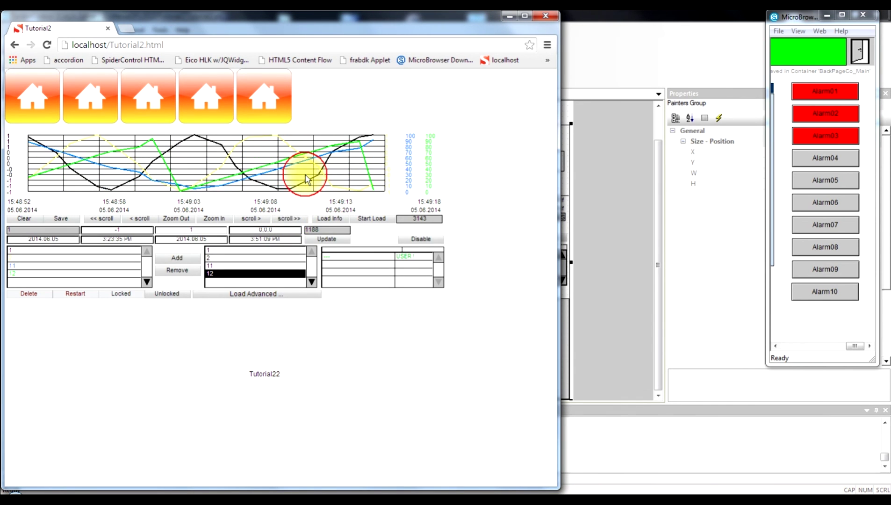
{"action": "left_click", "coordinate": [334, 180]}
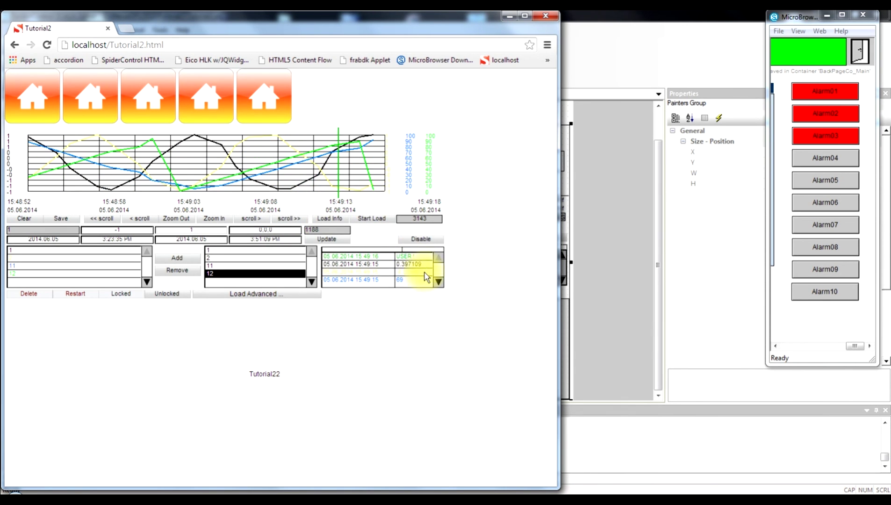
{"action": "left_click", "coordinate": [322, 182]}
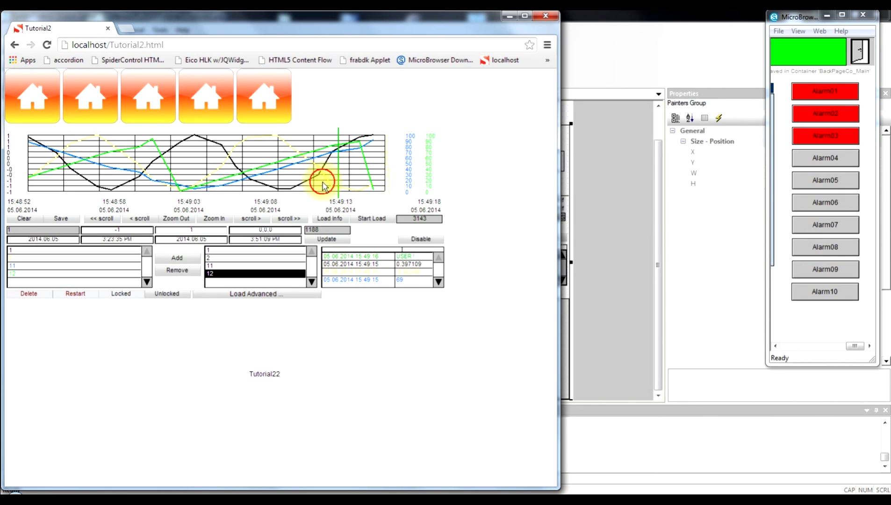
{"action": "left_click_drag", "start_coordinate": [322, 186], "coordinate": [241, 184]}
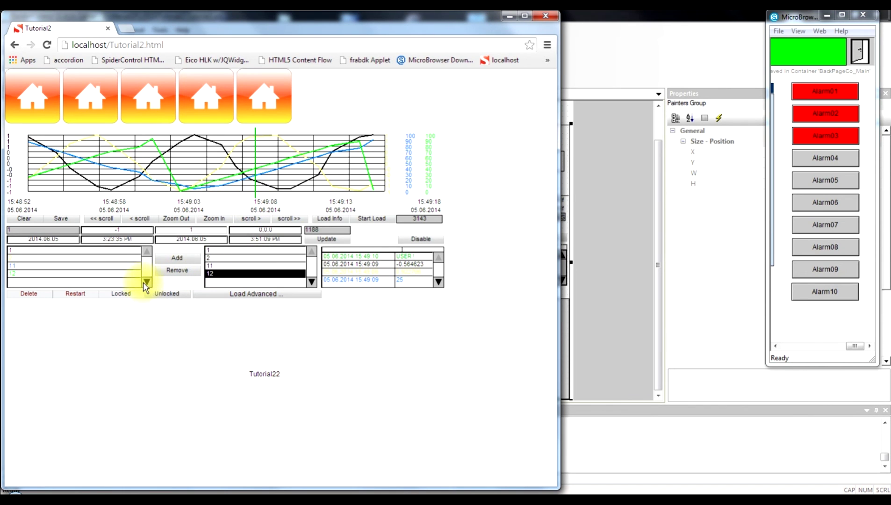
{"action": "left_click", "coordinate": [119, 257]}
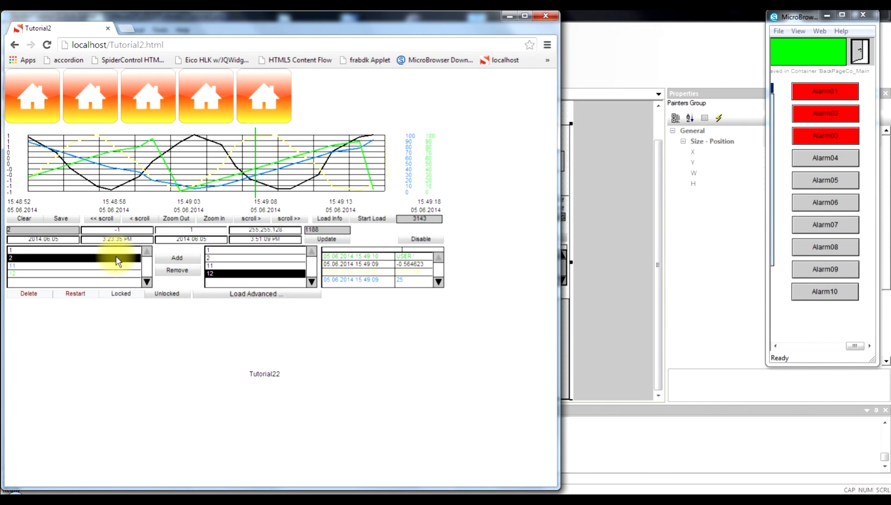
Set channel 2's upper scale limit to 2 and apply it.
{"action": "left_click", "coordinate": [200, 231]}
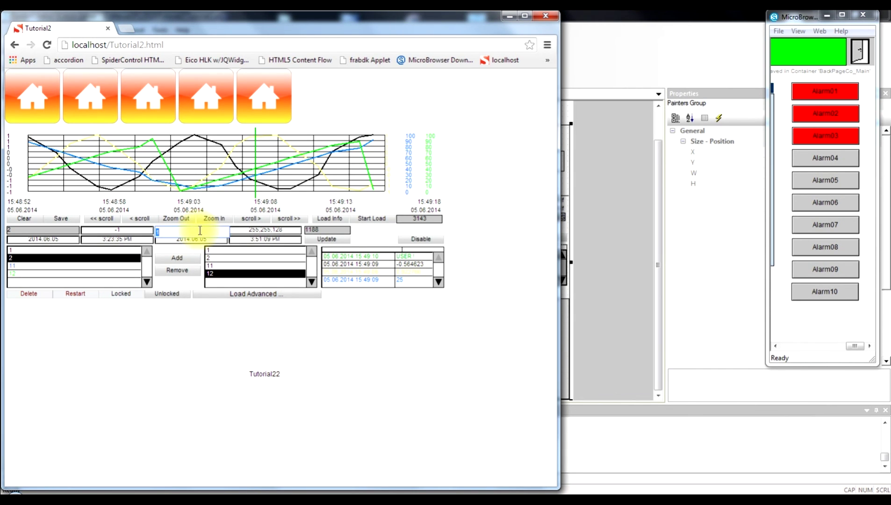
{"action": "type", "text": "2"}
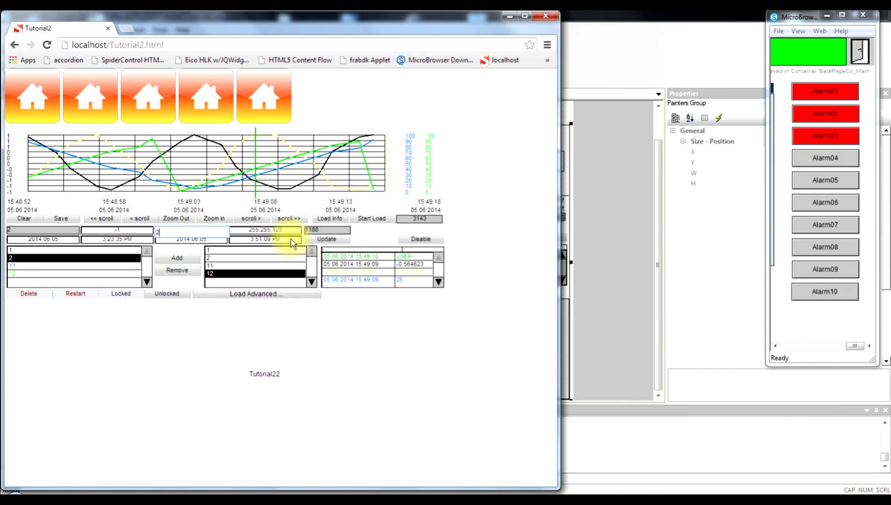
{"action": "left_click", "coordinate": [314, 239]}
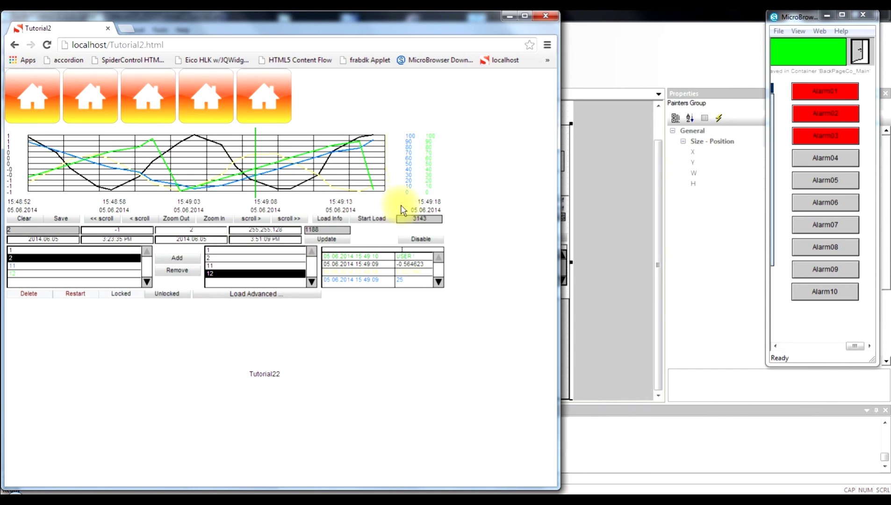
Set channel 11's upper scale limit to 200 and apply it.
{"action": "left_click", "coordinate": [65, 263]}
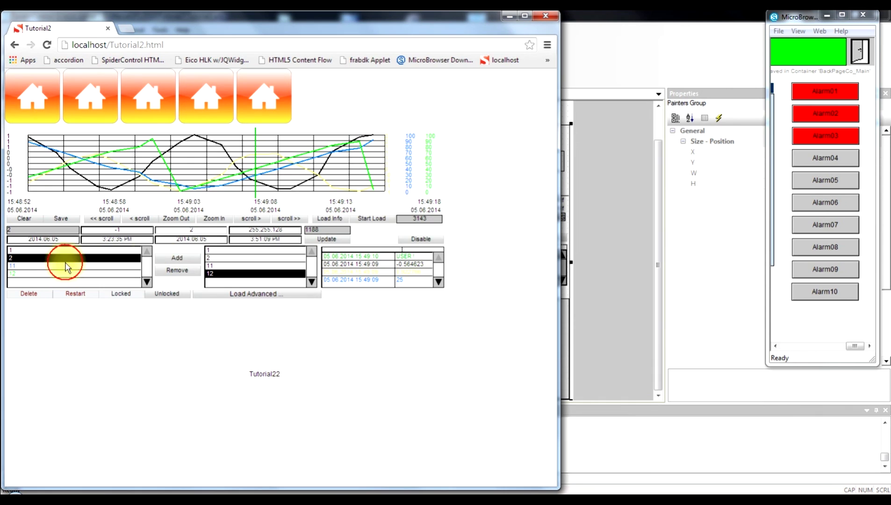
{"action": "double_click", "coordinate": [206, 230]}
{"action": "type", "text": "200"}
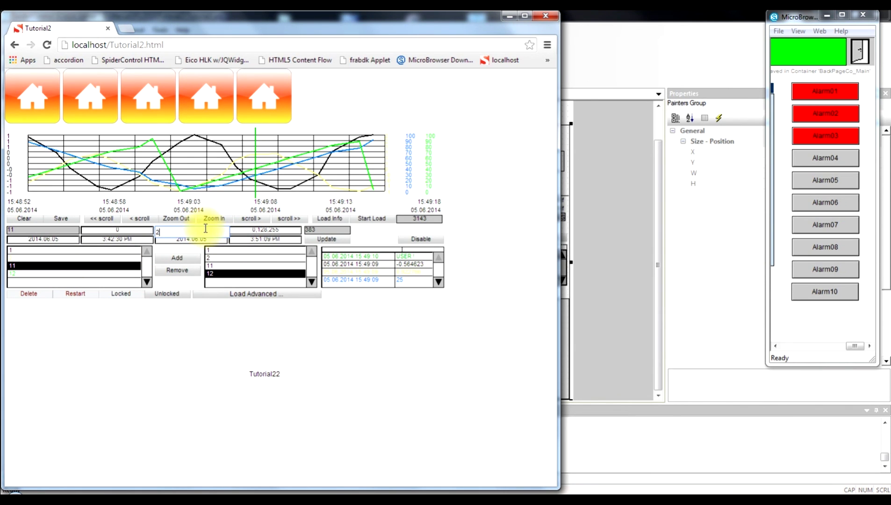
{"action": "left_click", "coordinate": [319, 240]}
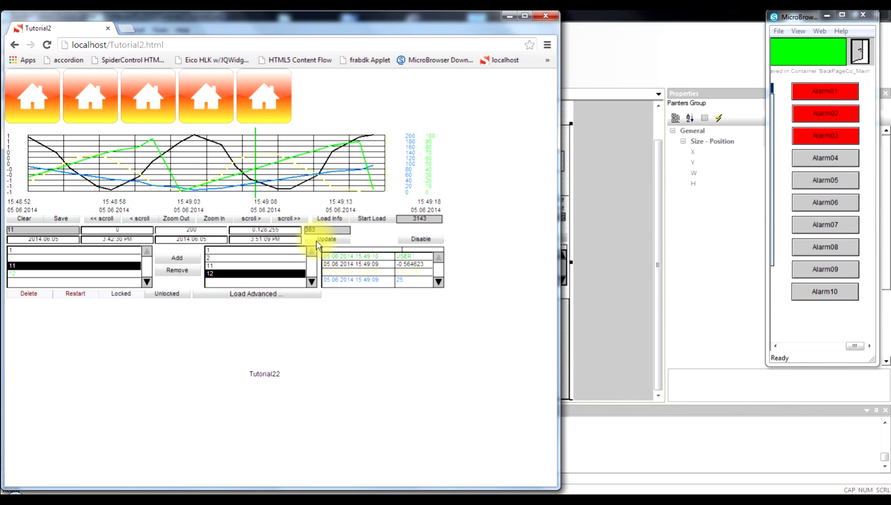